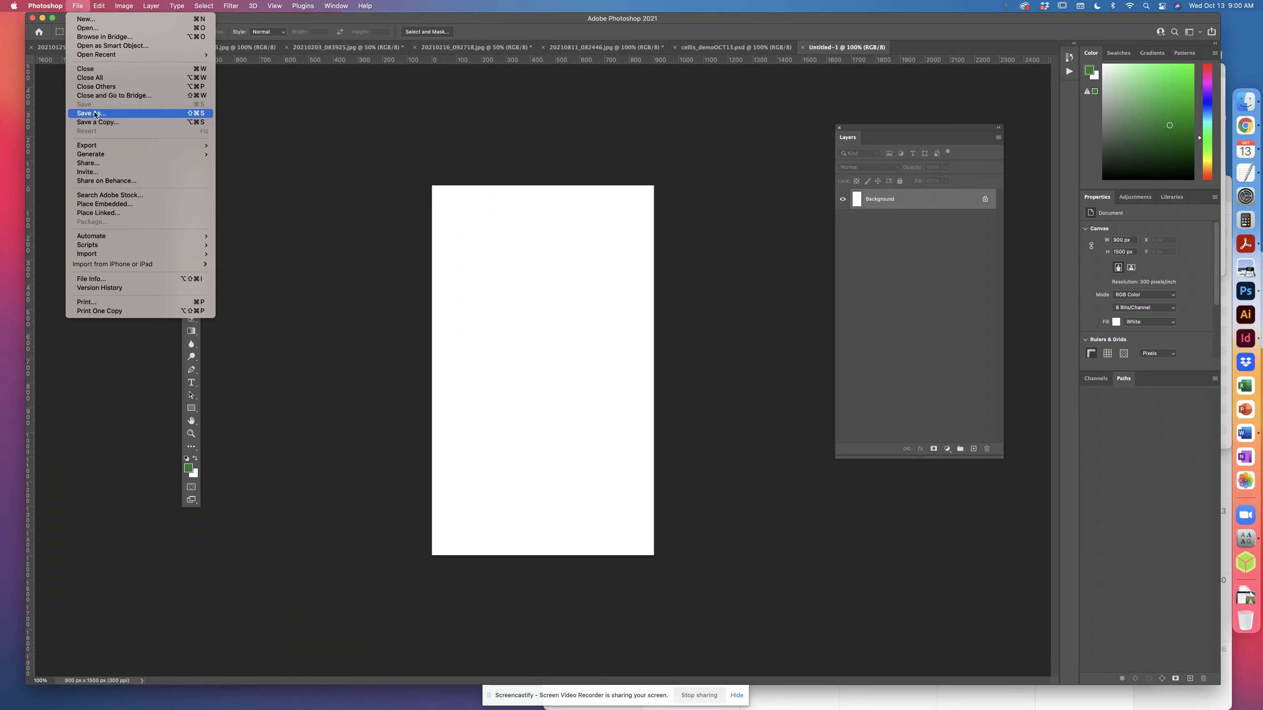
# Save the blank document in Photoshop format as cellis_collageOCT13 in the Photoshop_OCT13 folder
pyautogui.click(94, 113)
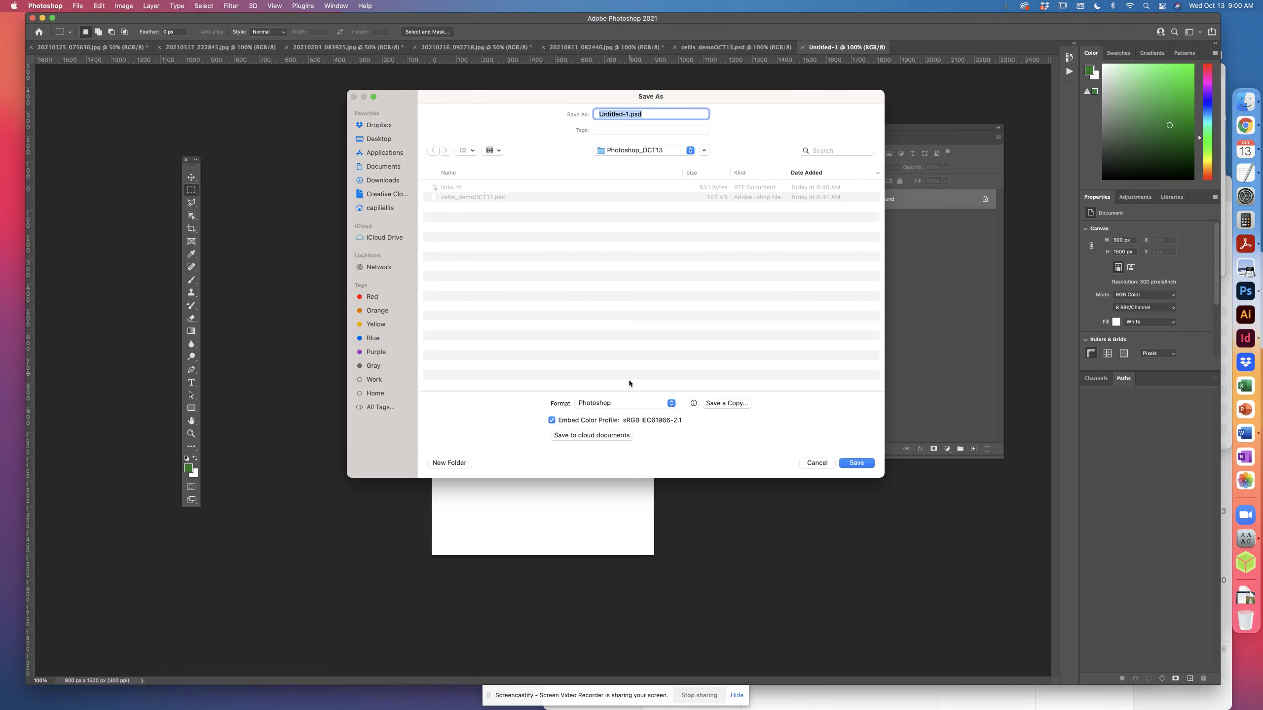
pyautogui.click(632, 403)
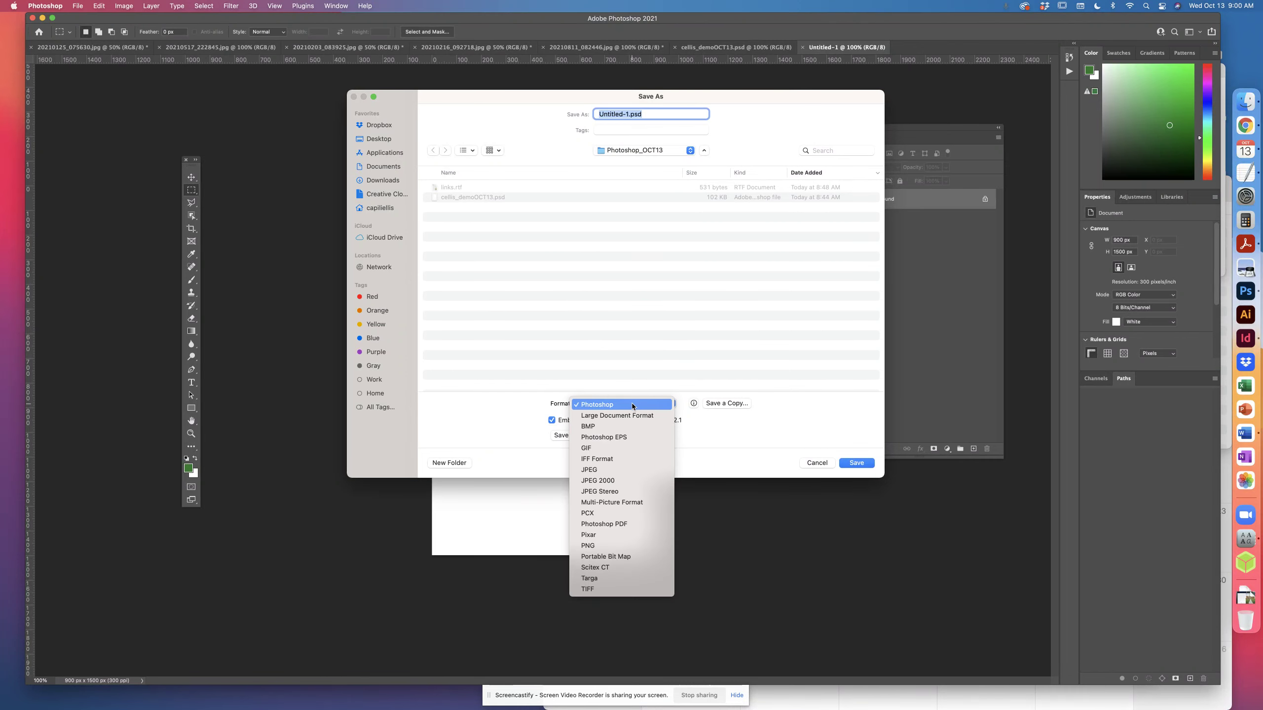
pyautogui.click(597, 405)
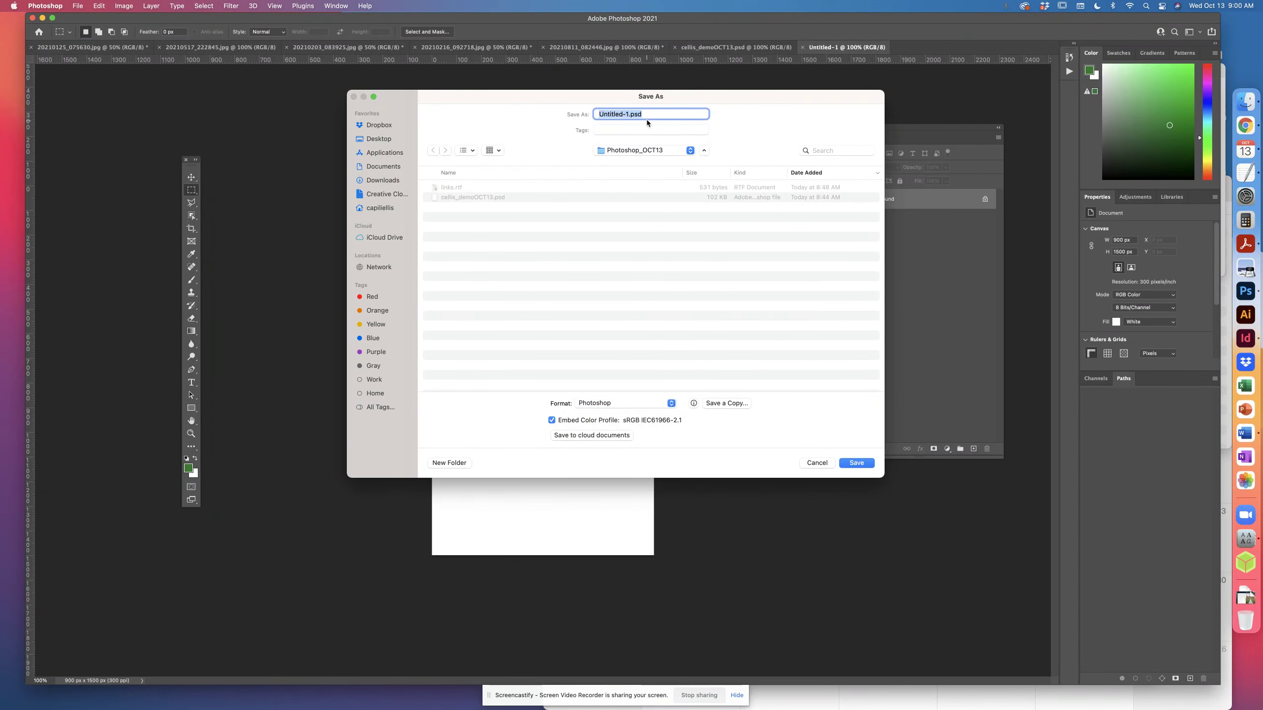
pyautogui.click(627, 114)
pyautogui.moveTo(628, 114); pyautogui.dragTo(658, 115)
pyautogui.click(617, 113)
pyautogui.moveTo(628, 114); pyautogui.dragTo(573, 115)
pyautogui.write('ccel')
pyautogui.press('BackSpace')
pyautogui.press('BackSpace')
pyautogui.press('BackSpace')
pyautogui.write('ellis')
pyautogui.write('_collageOCT13')
pyautogui.click(857, 463)
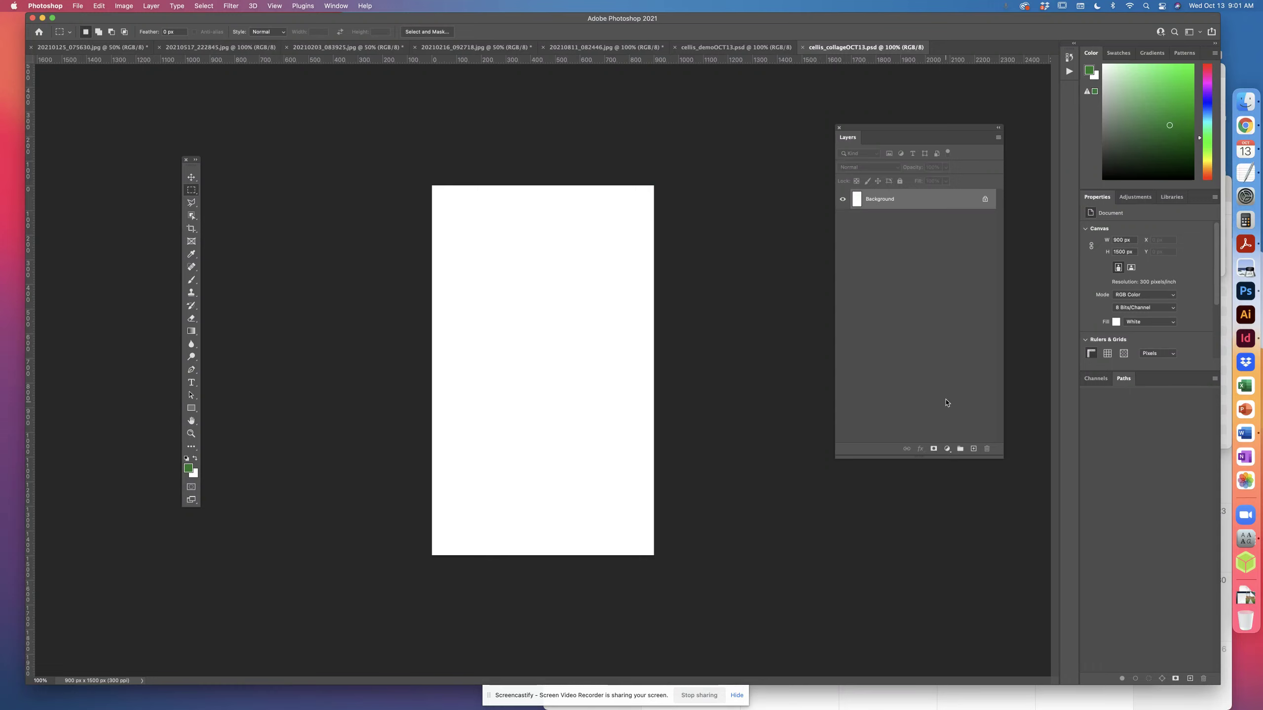
# Look through the open source images from 20210811_082446.jpg back to the star drawing in 20210125_075630.jpg
pyautogui.moveTo(926, 129); pyautogui.dragTo(926, 190)
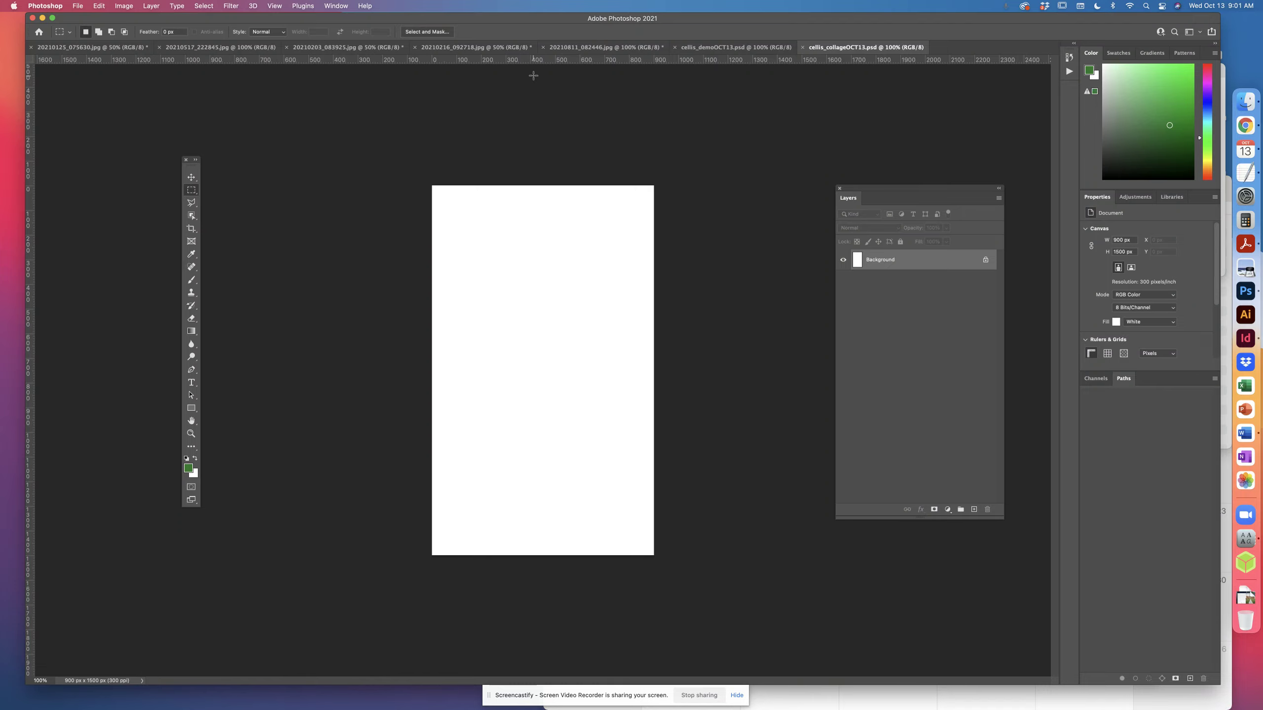
pyautogui.click(582, 48)
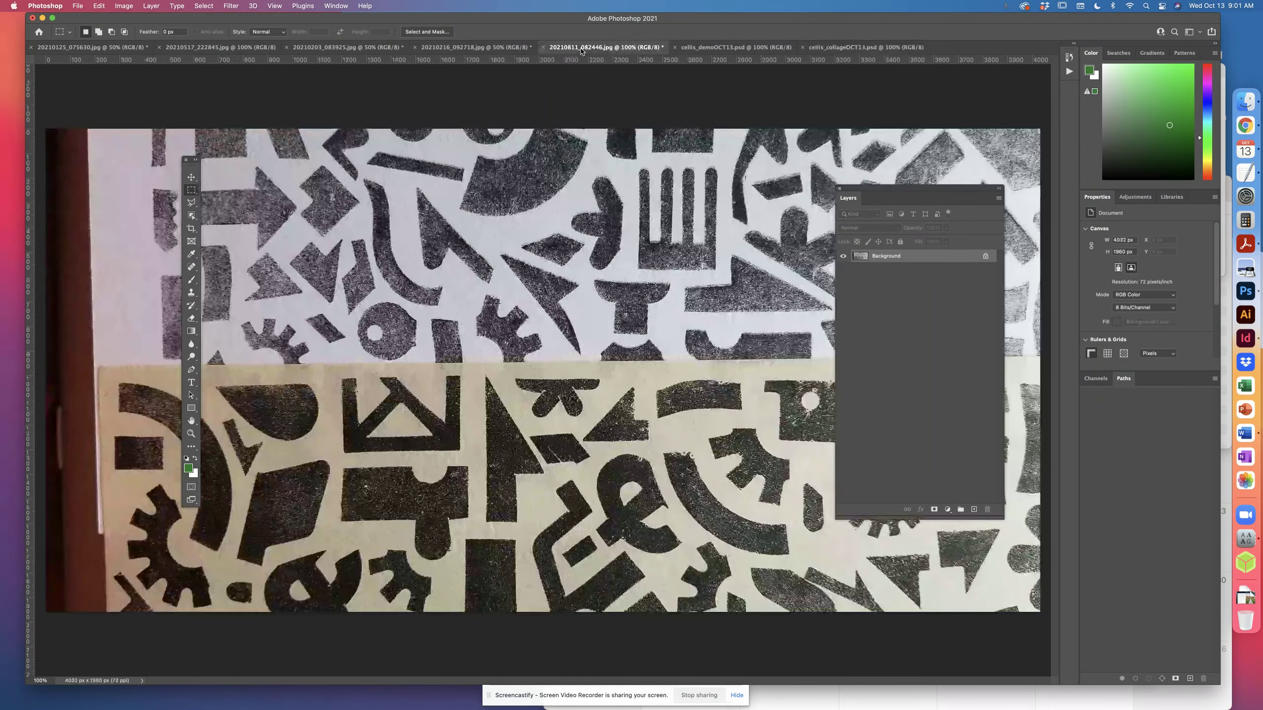
pyautogui.click(473, 47)
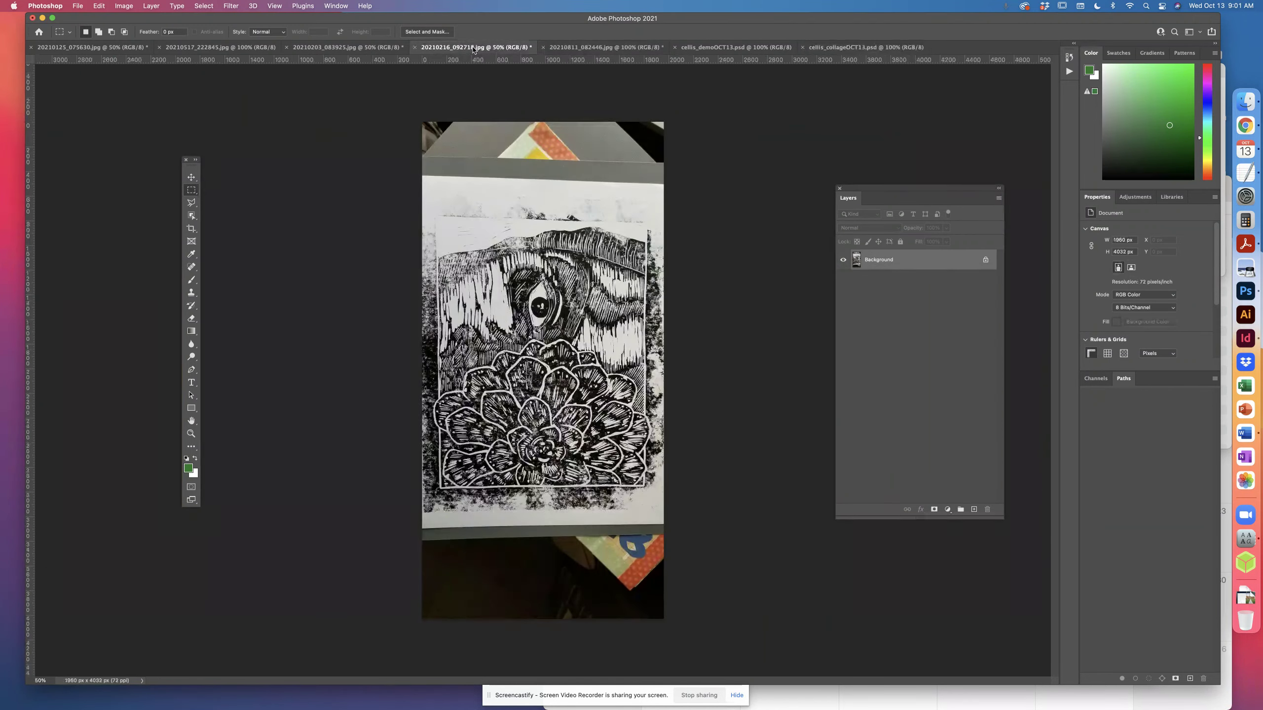
pyautogui.click(348, 47)
pyautogui.click(249, 54)
pyautogui.click(102, 53)
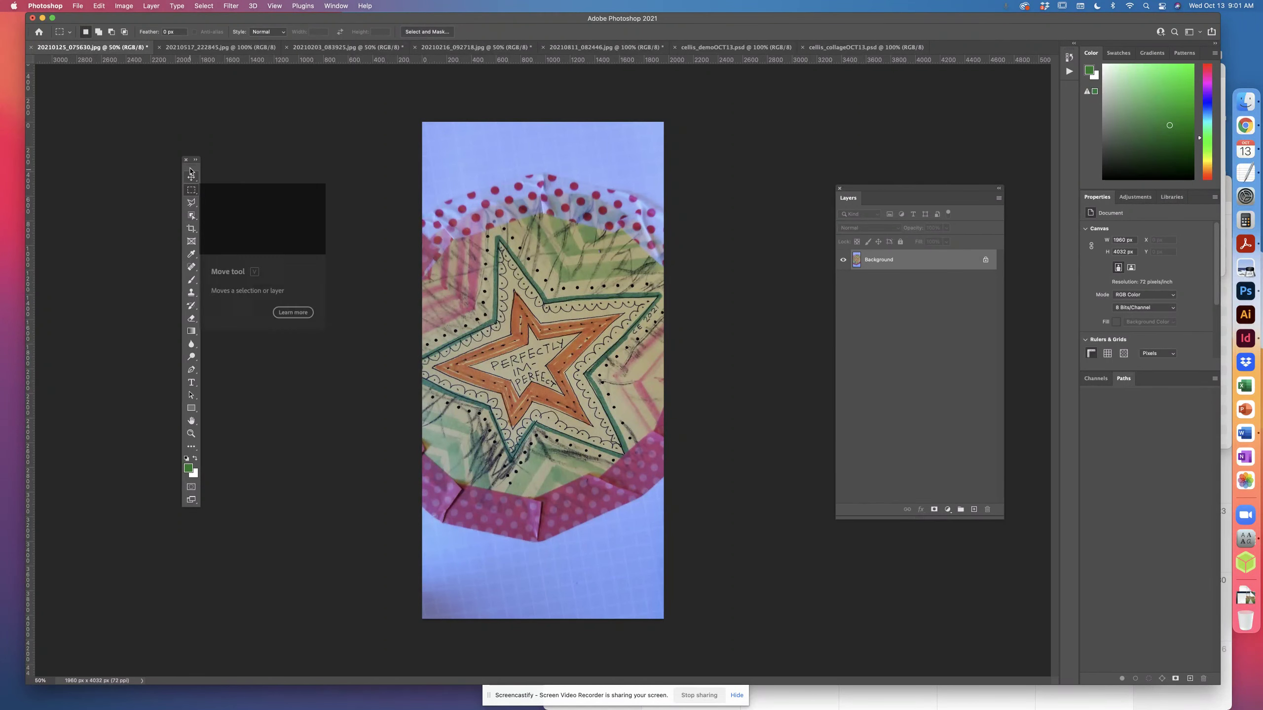
pyautogui.moveTo(191, 160); pyautogui.dragTo(211, 139)
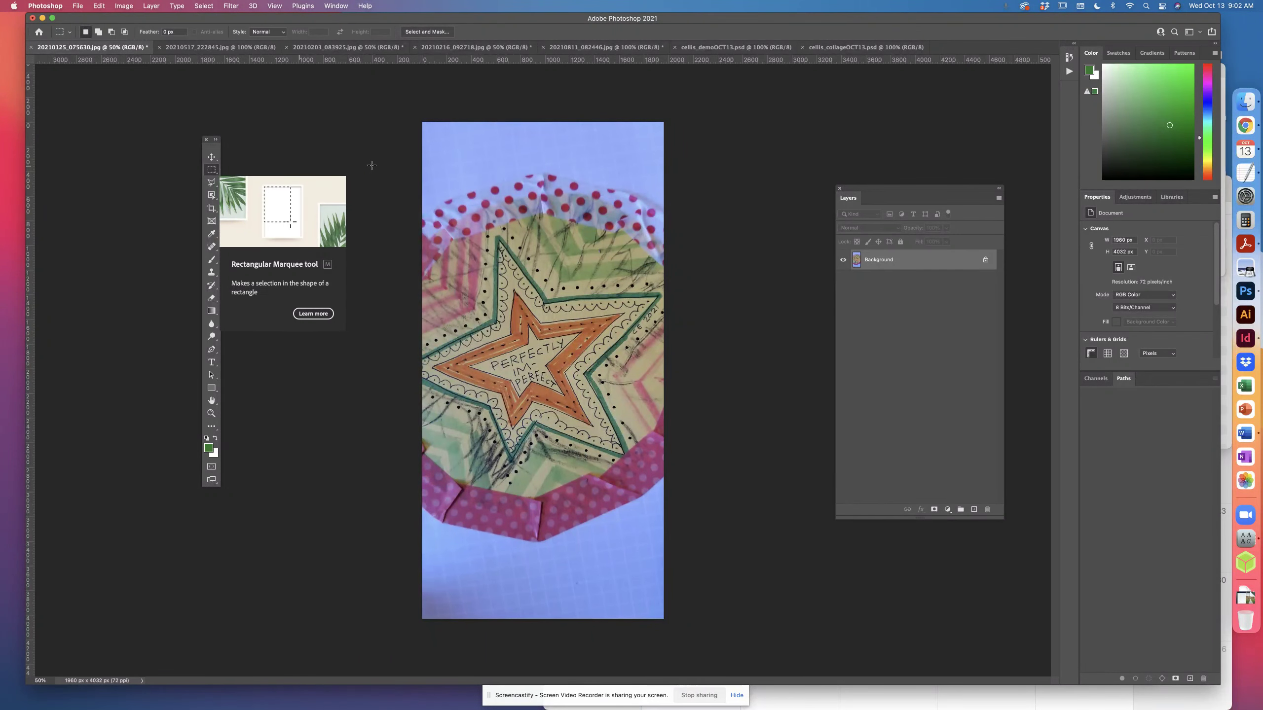
# Try a rectangular marquee selection around the star drawing, then deselect it
pyautogui.moveTo(422, 161); pyautogui.dragTo(709, 546)
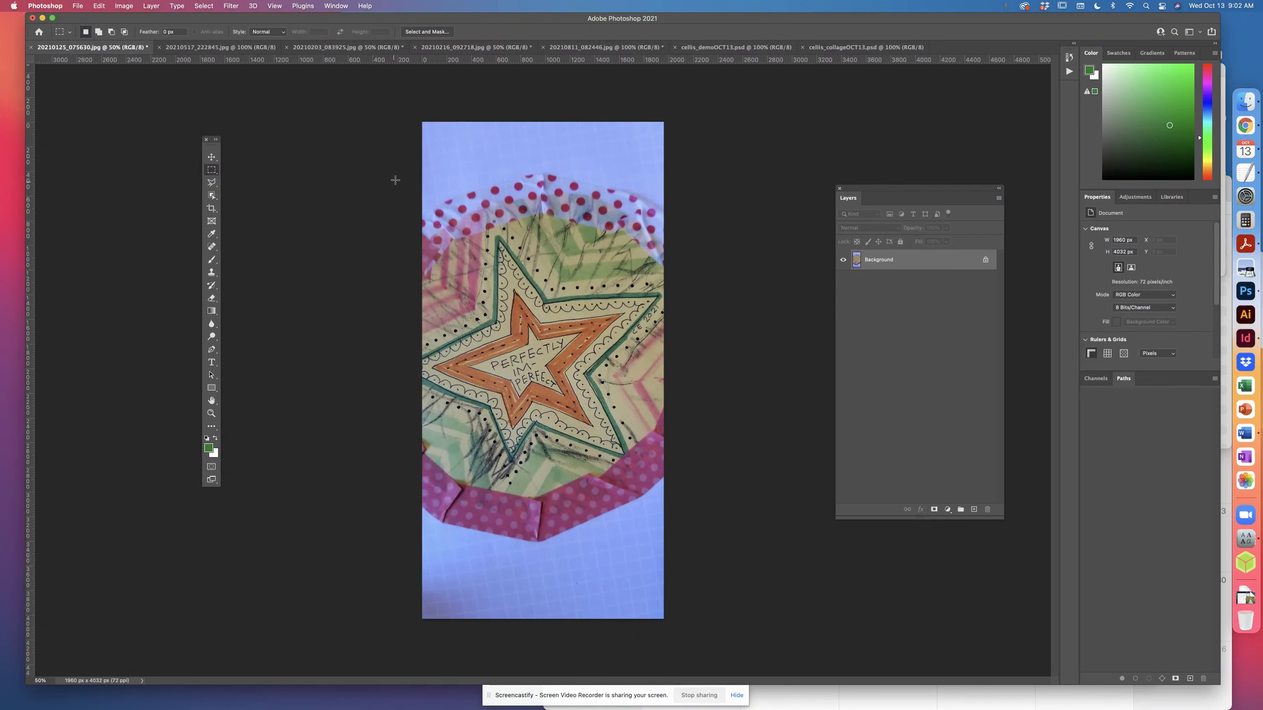
pyautogui.moveTo(424, 173); pyautogui.dragTo(639, 444)
pyautogui.press('super+d')
# Try a freeform Polygonal Lasso selection around the star drawing, then deselect it
pyautogui.click(210, 182)
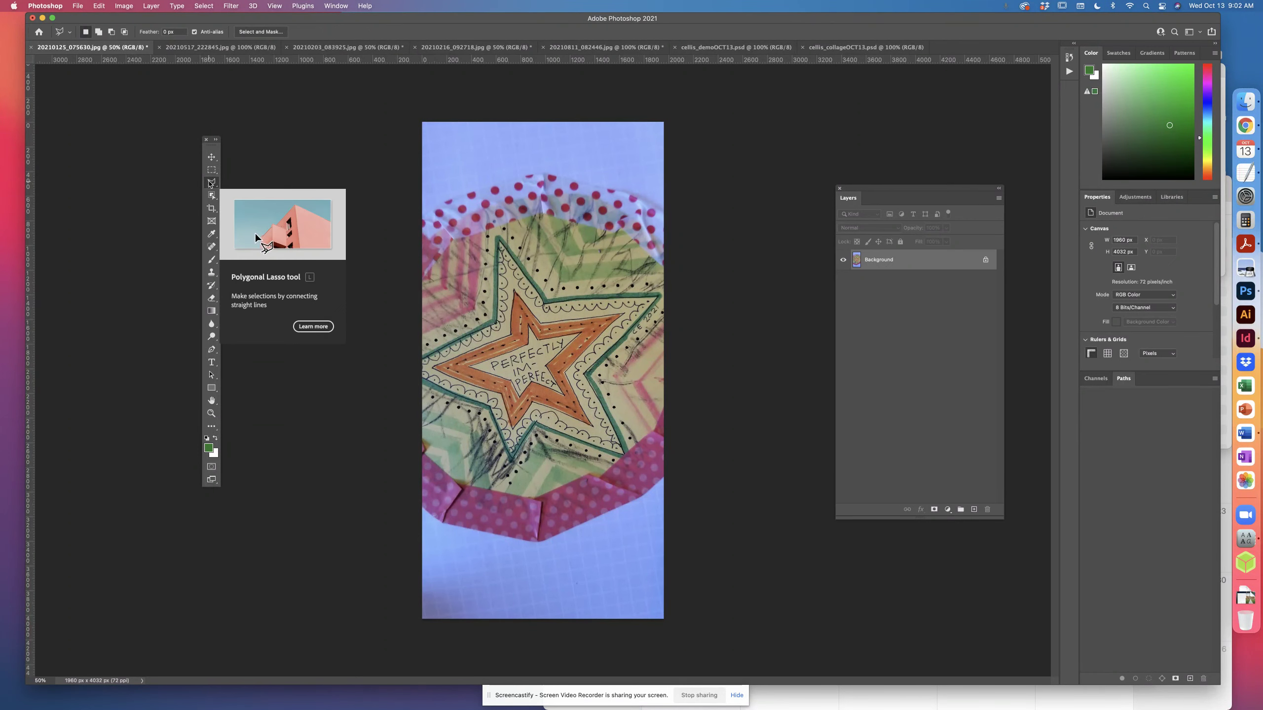
pyautogui.click(463, 265)
pyautogui.click(502, 184)
pyautogui.click(567, 281)
pyautogui.click(588, 218)
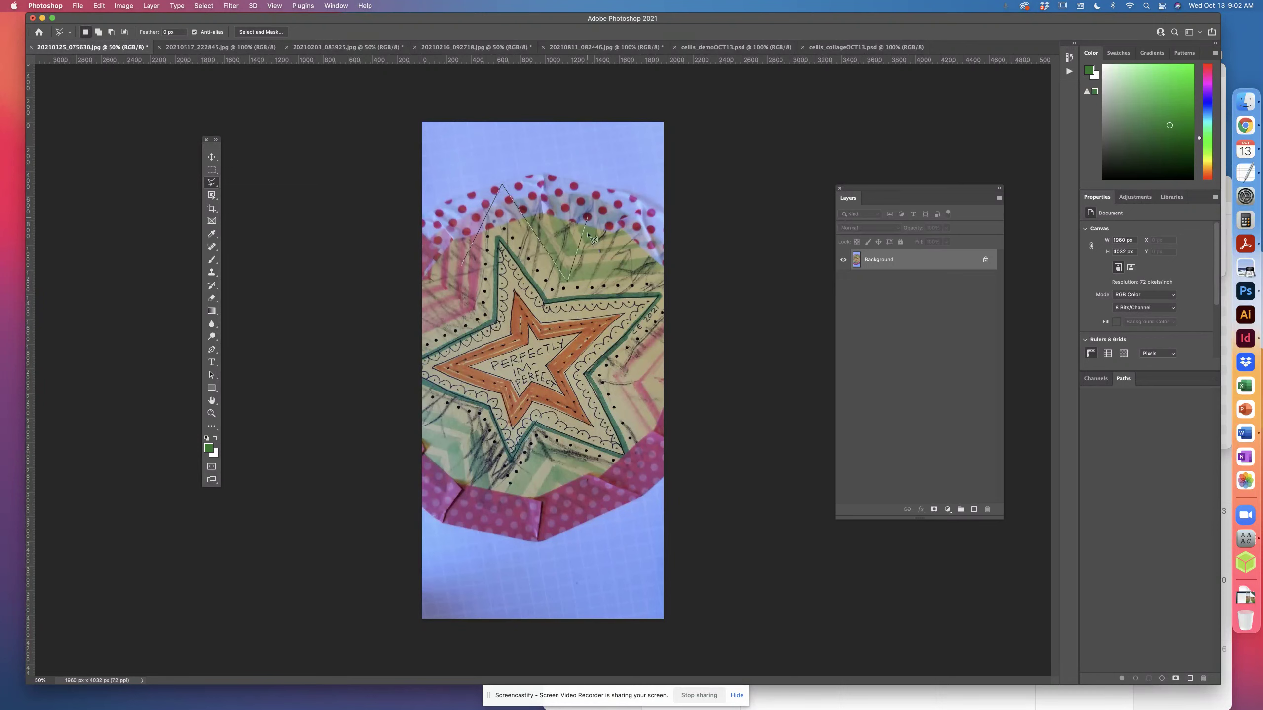
pyautogui.click(627, 381)
pyautogui.click(614, 411)
pyautogui.click(525, 508)
pyautogui.click(436, 391)
pyautogui.click(462, 270)
pyautogui.click(211, 169)
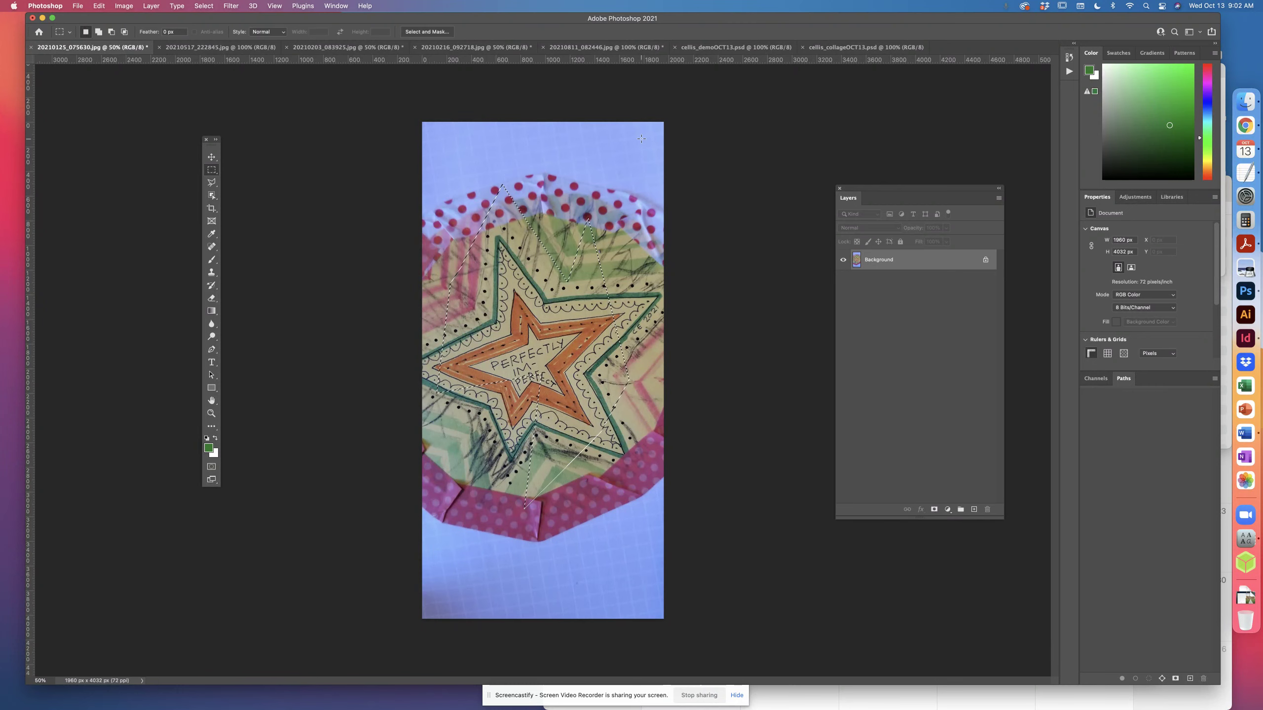
pyautogui.click(551, 203)
# Start a Pen tool path along the star's upper edges and across to its right point, undoing the misplaced anchors
pyautogui.click(211, 349)
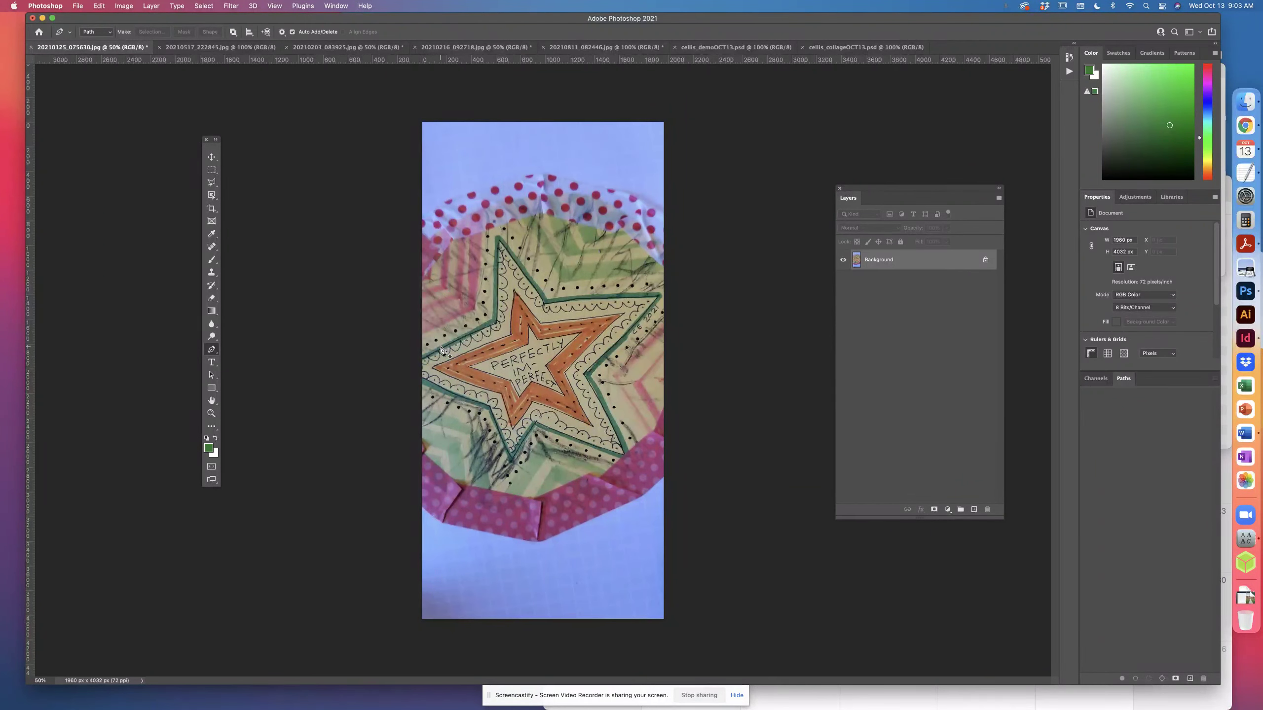
pyautogui.click(441, 347)
pyautogui.click(488, 319)
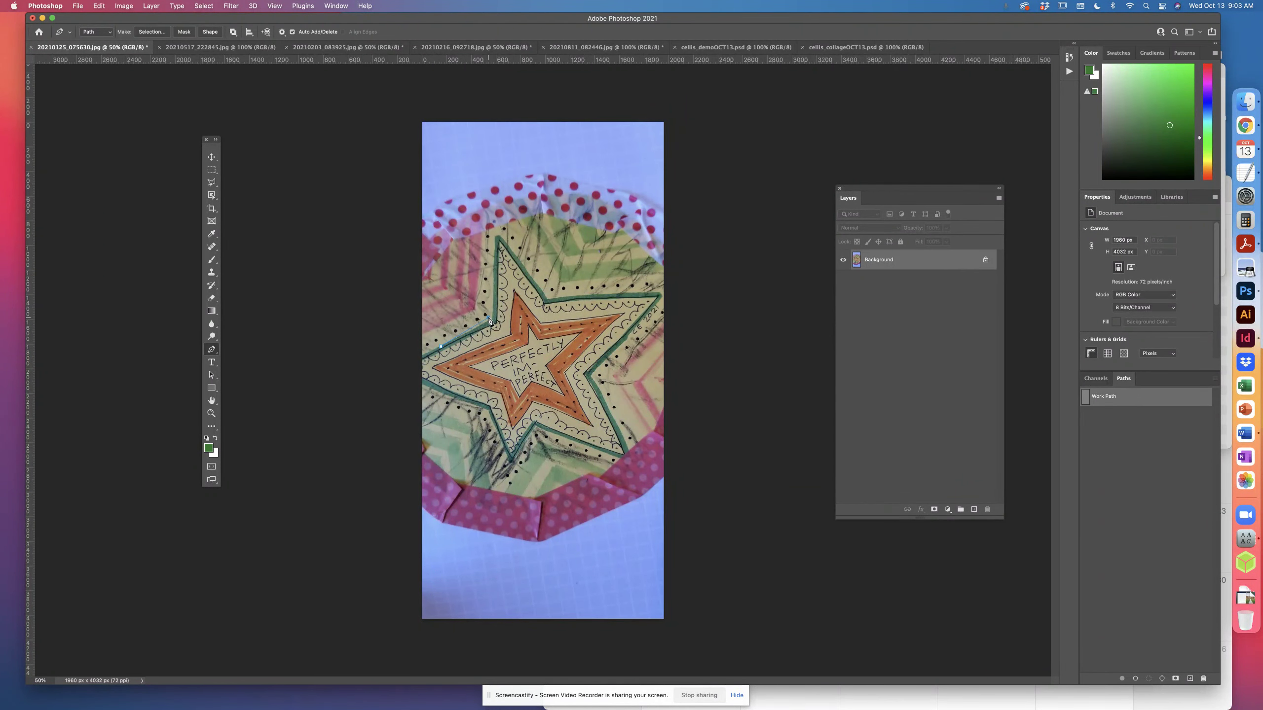
pyautogui.click(493, 234)
pyautogui.click(657, 293)
pyautogui.moveTo(664, 297); pyautogui.dragTo(666, 291)
pyautogui.moveTo(623, 428); pyautogui.dragTo(534, 469)
pyautogui.press('super+z')
pyautogui.press('super+z')
# Continue the path in a zigzag through the star's lower half, close it at the starting anchor and load it as a selection
pyautogui.click(534, 470)
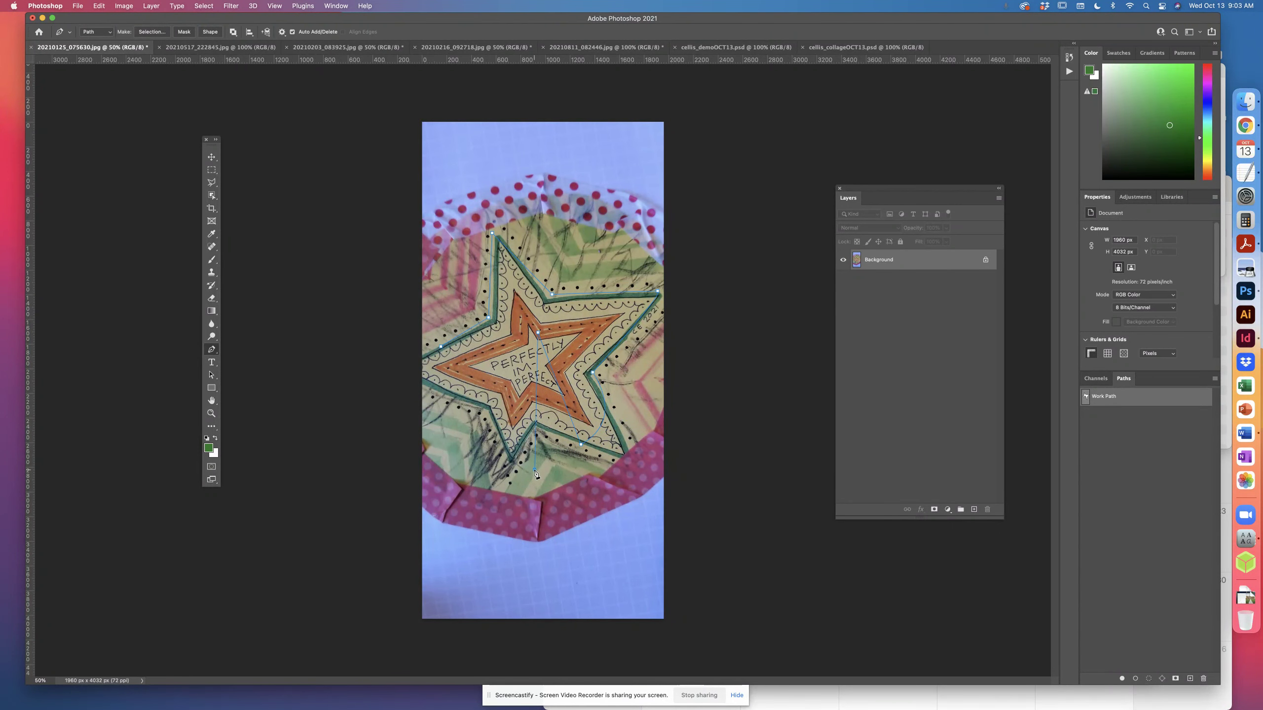
pyautogui.click(514, 400)
pyautogui.click(490, 482)
pyautogui.click(476, 357)
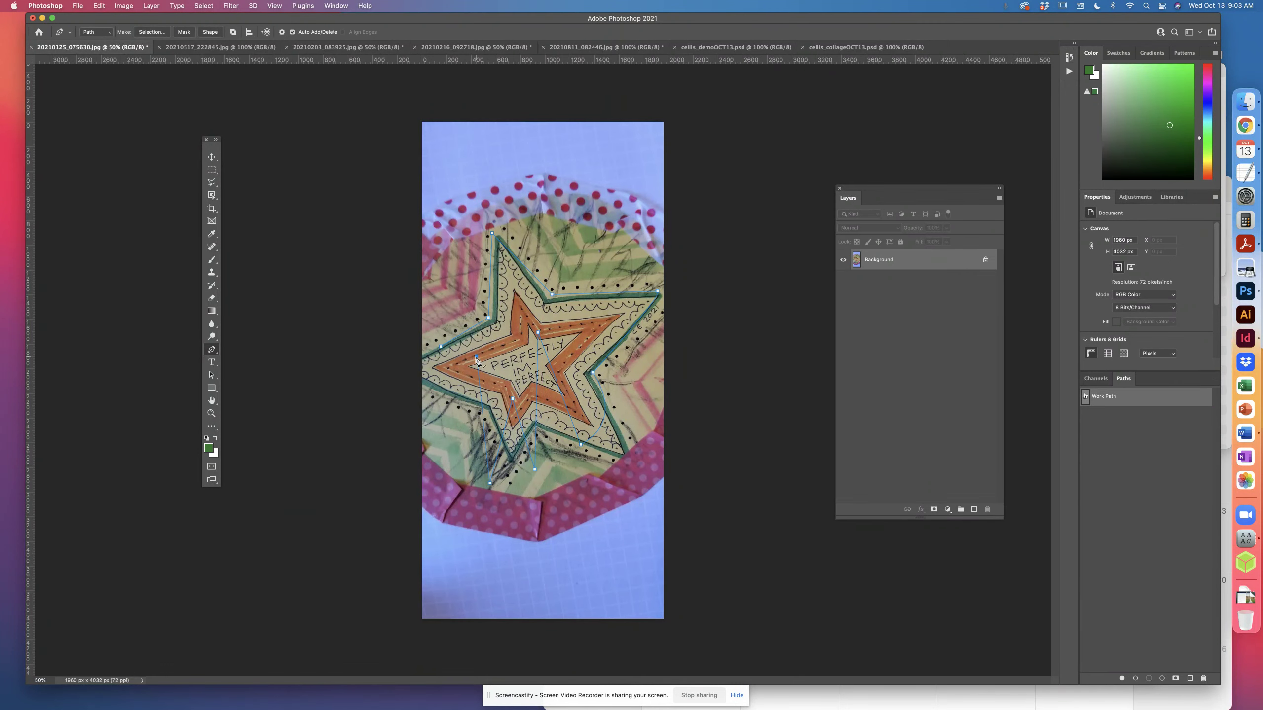
pyautogui.click(442, 350)
pyautogui.click(1148, 678)
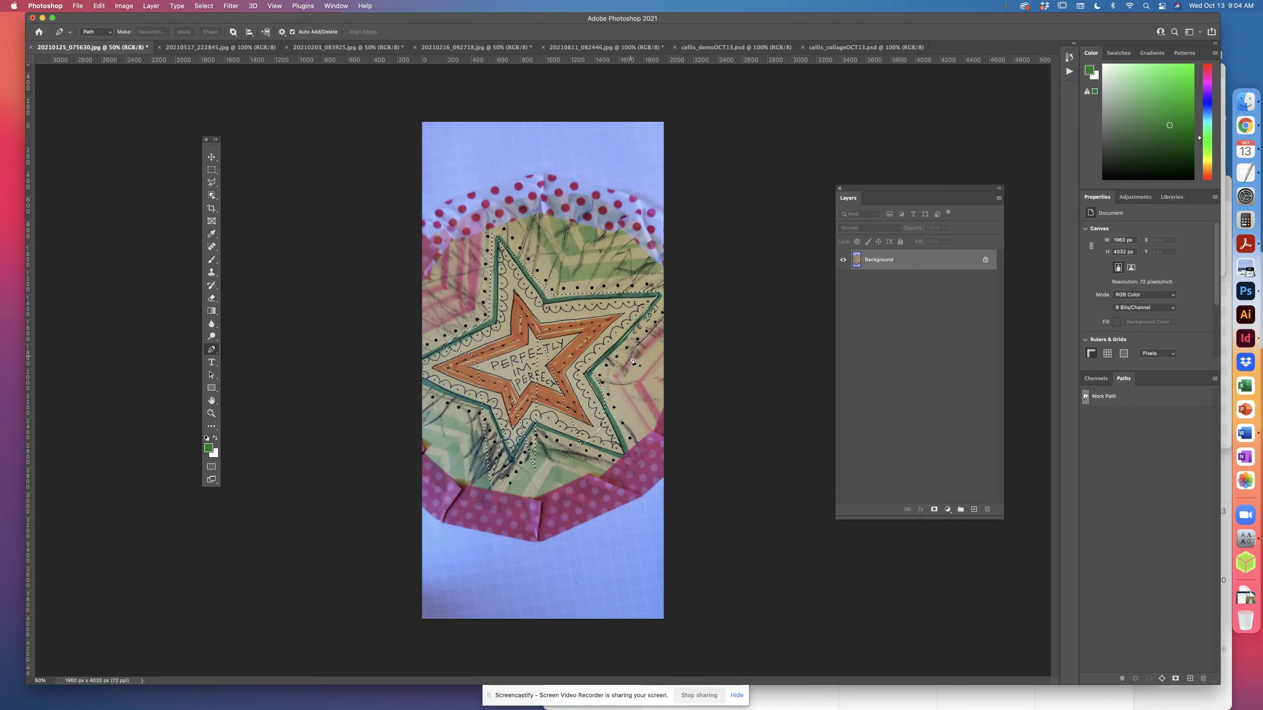
# Switch to the Rectangular Marquee tool and copy the selected part of the star drawing
pyautogui.click(214, 171)
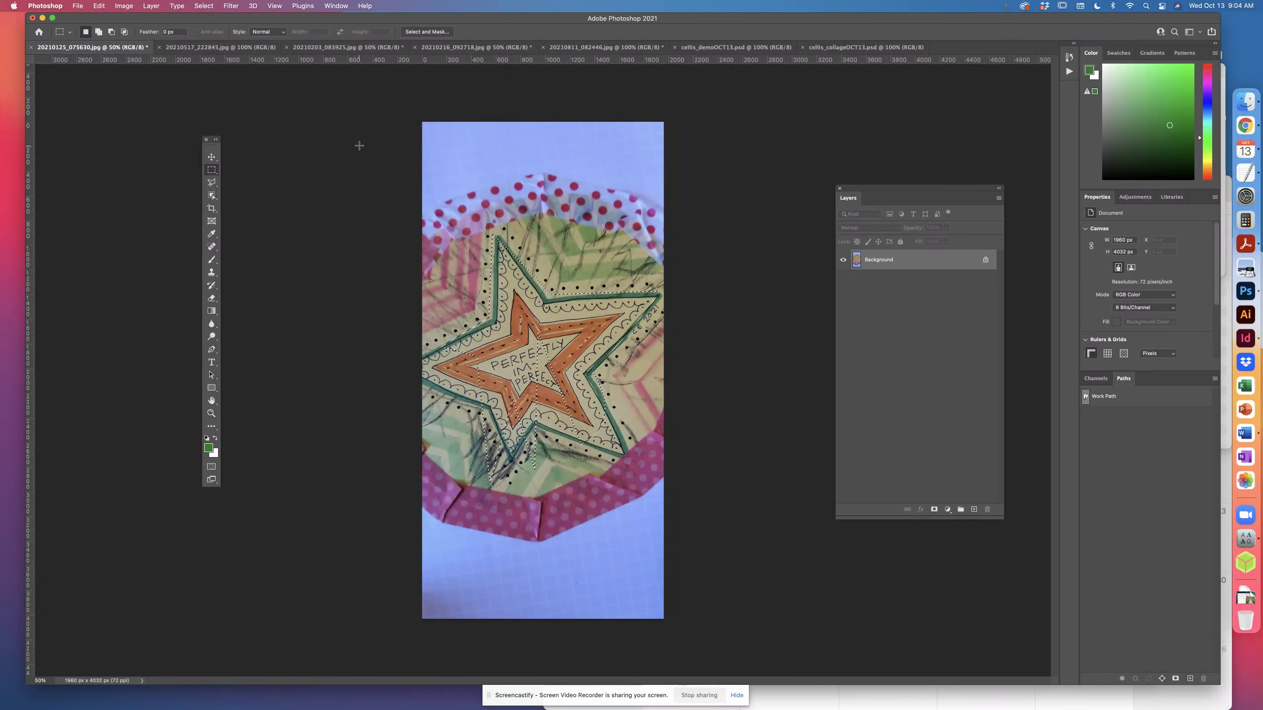
pyautogui.click(101, 5)
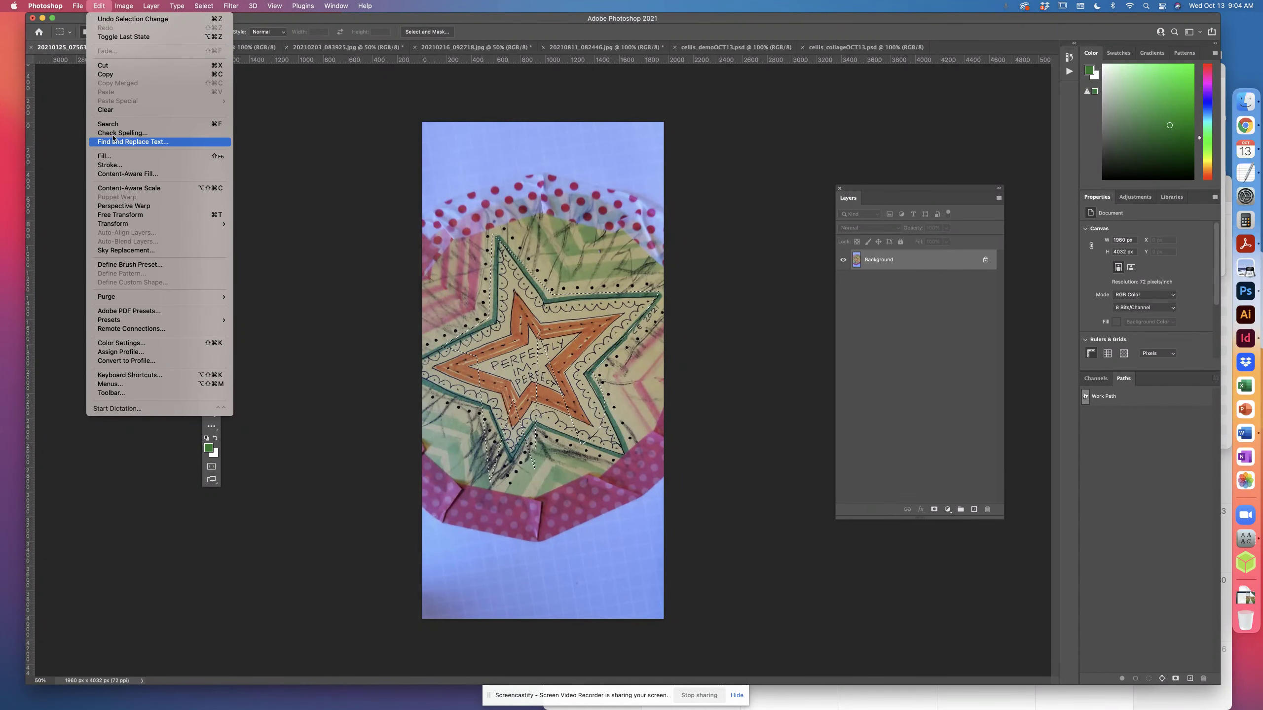
pyautogui.click(105, 74)
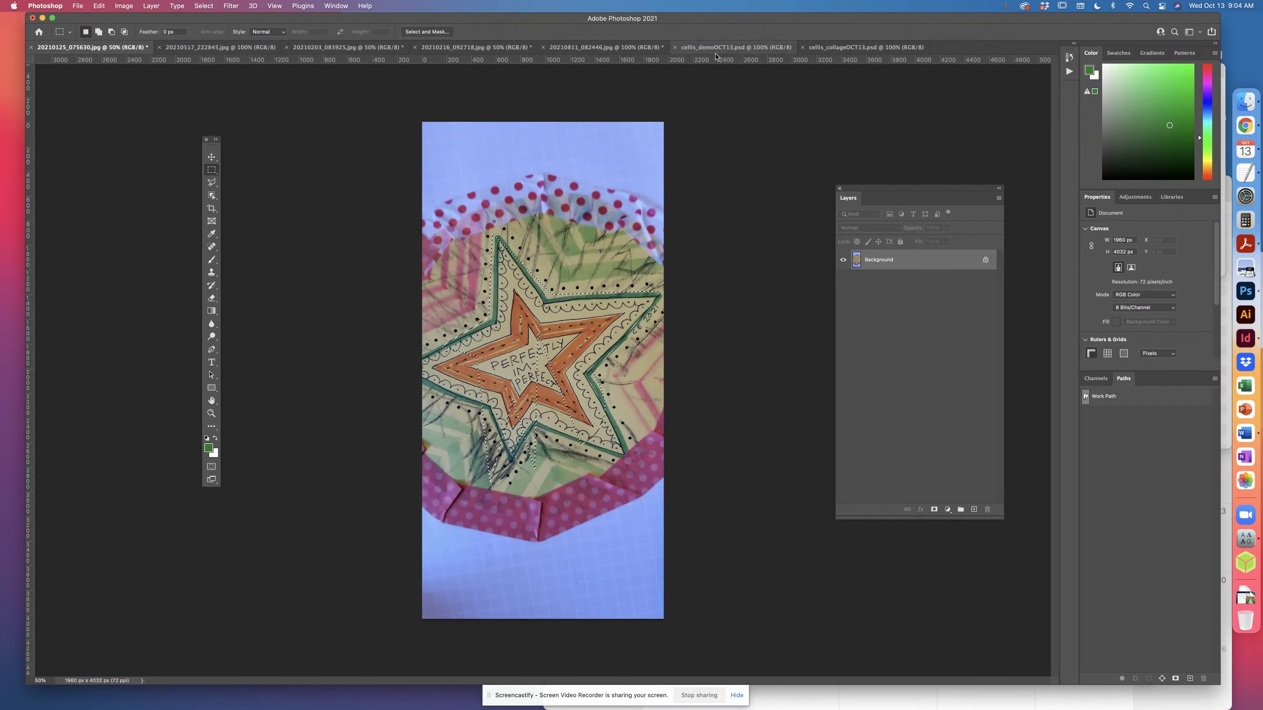
# Close cellis_demoOCT13.psd and paste the copied star piece into cellis_collageOCT13.psd as a new layer
pyautogui.click(827, 50)
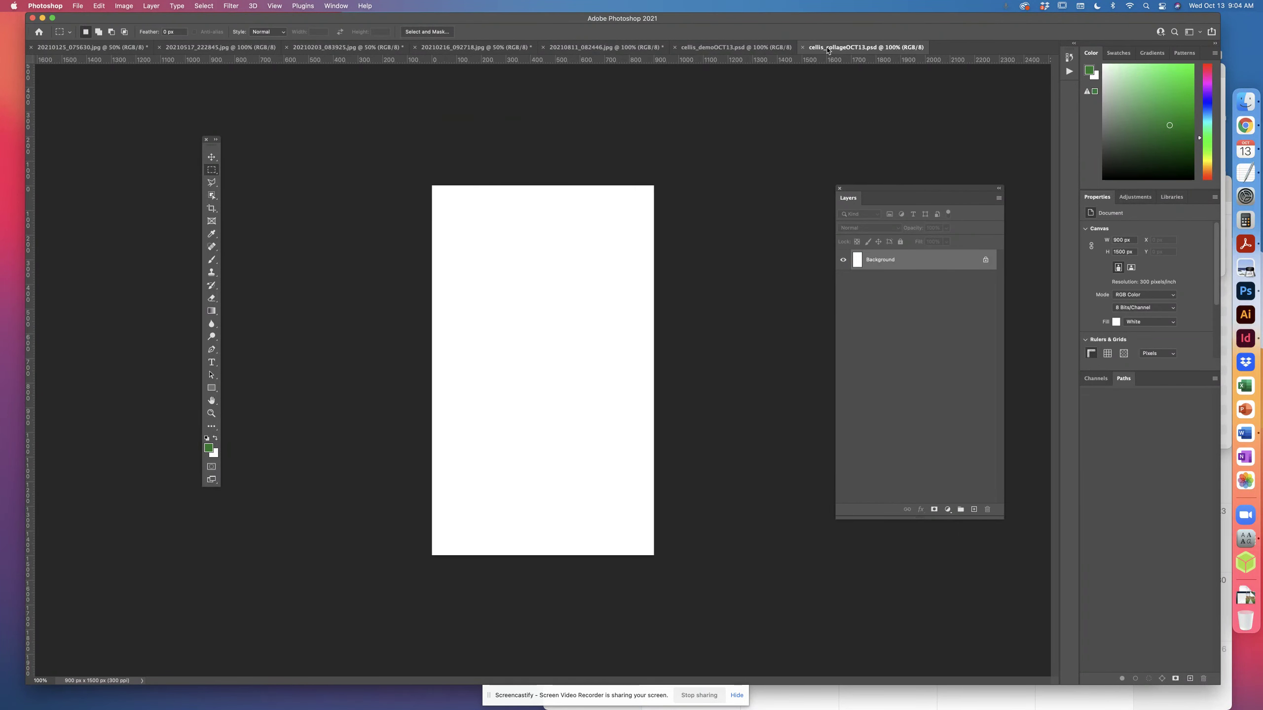
pyautogui.click(675, 48)
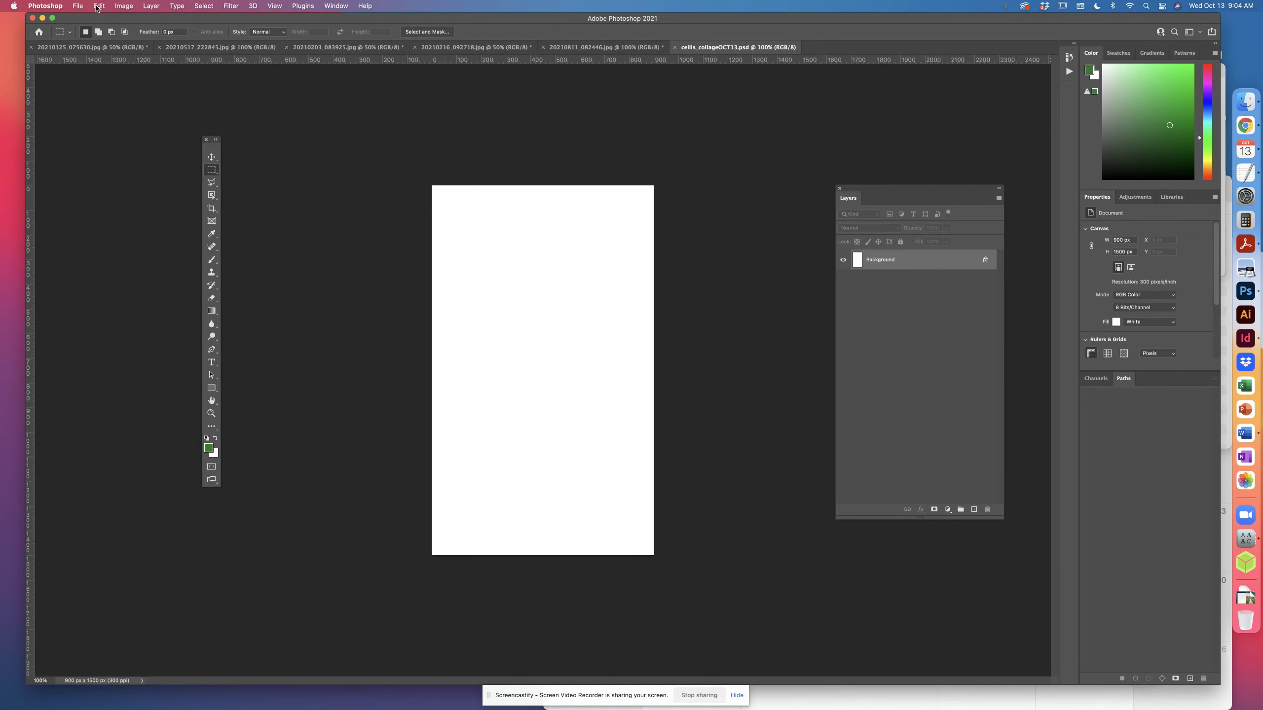
pyautogui.click(98, 6)
pyautogui.click(121, 92)
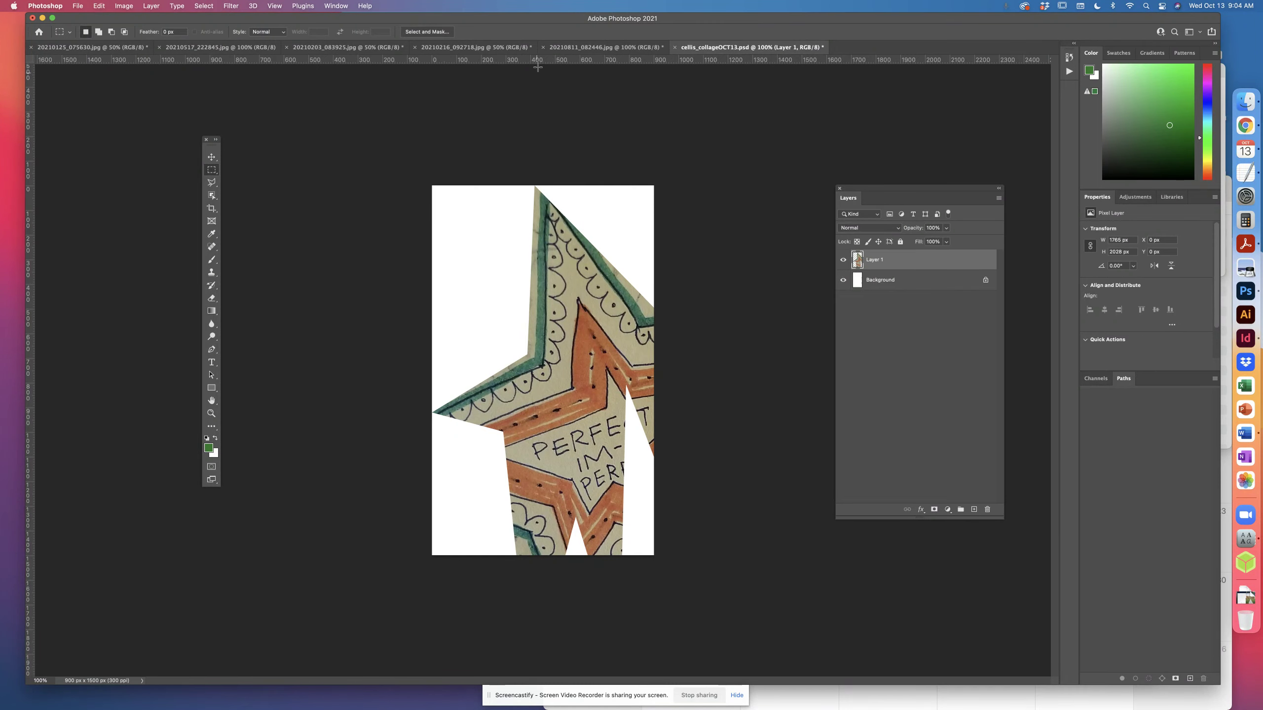
# Review the other open source images and the original star drawing, then return to the collage document
pyautogui.click(572, 47)
pyautogui.click(337, 50)
pyautogui.click(264, 50)
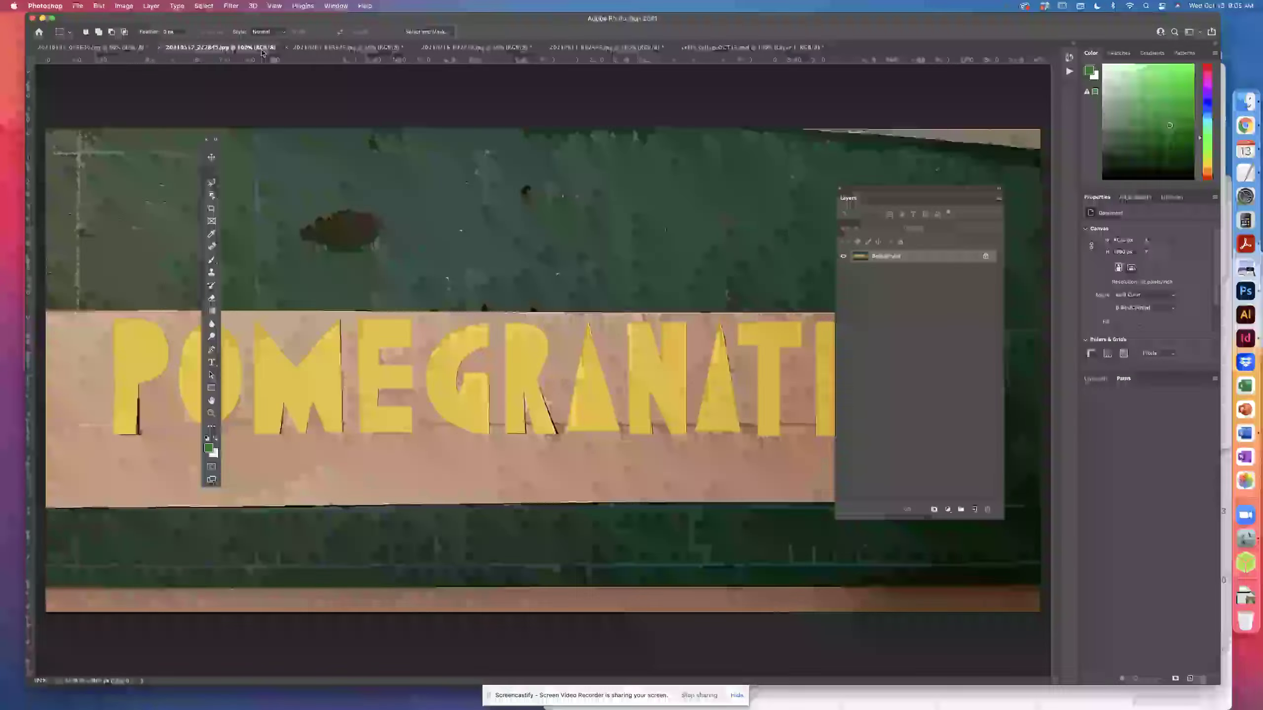
pyautogui.click(114, 50)
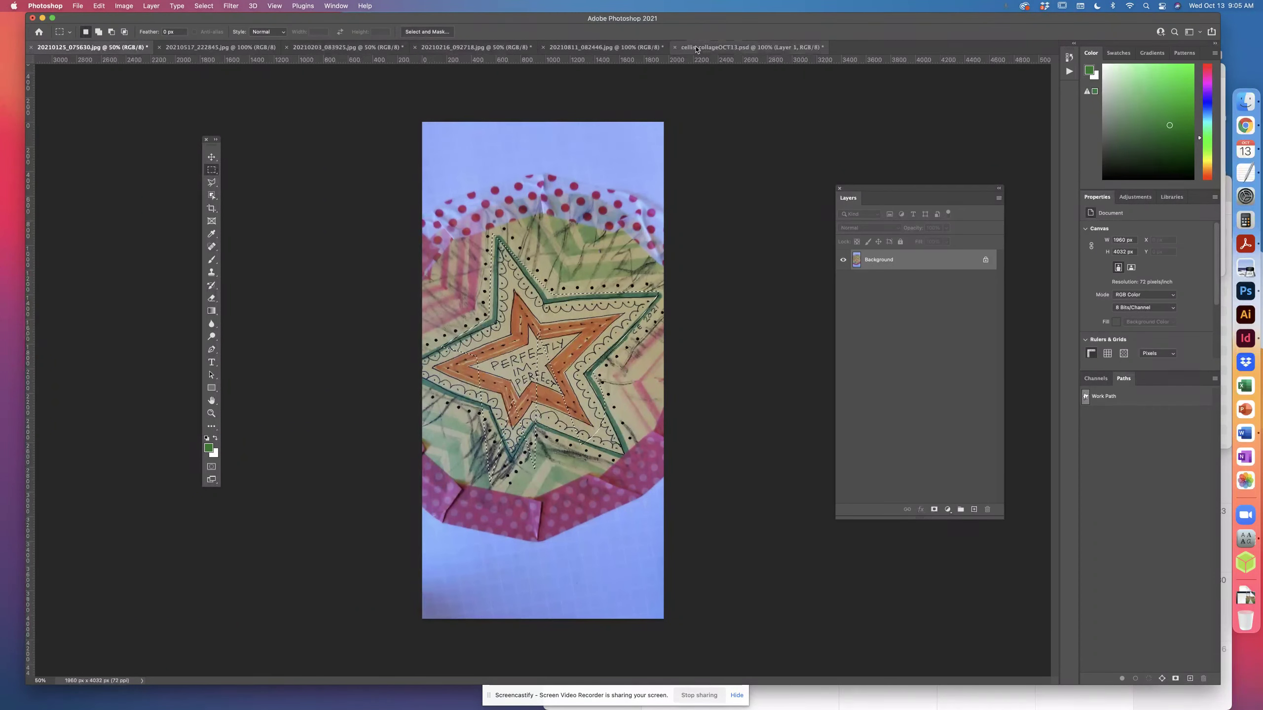
pyautogui.click(751, 47)
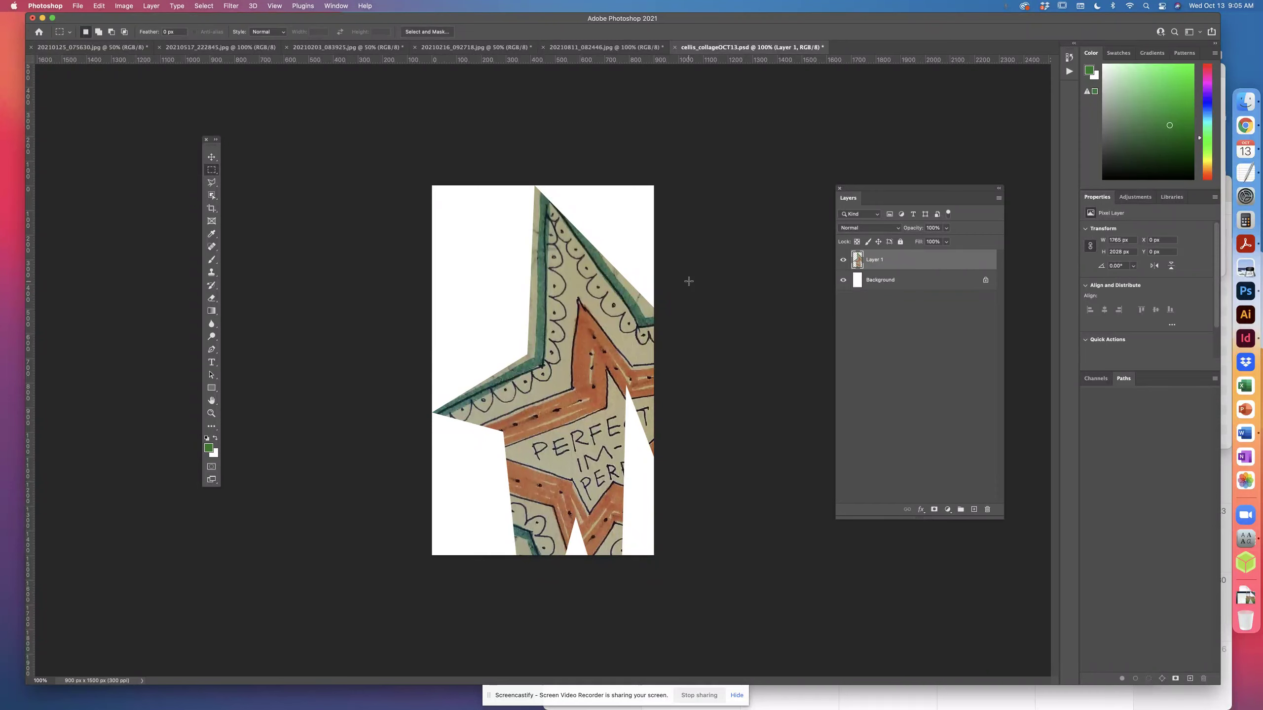
# Hide and show Layer 1 in the collage to check what the pasted layer contains
pyautogui.press('super+minus')
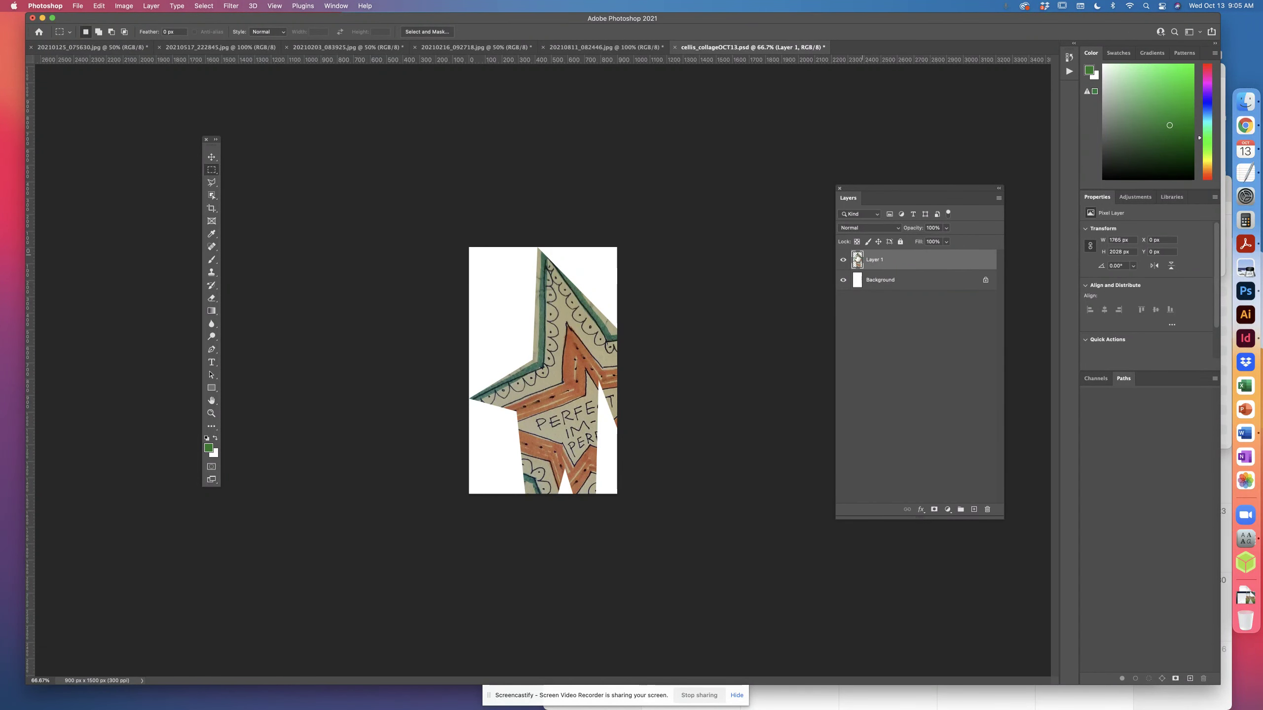
pyautogui.click(843, 260)
pyautogui.click(843, 260)
pyautogui.click(843, 260)
pyautogui.click(843, 260)
# Rename the pasted star layer to drawing1 and save the collage with Maximize Compatibility on
pyautogui.doubleClick(876, 259)
pyautogui.write('drawing1')
pyautogui.click(872, 278)
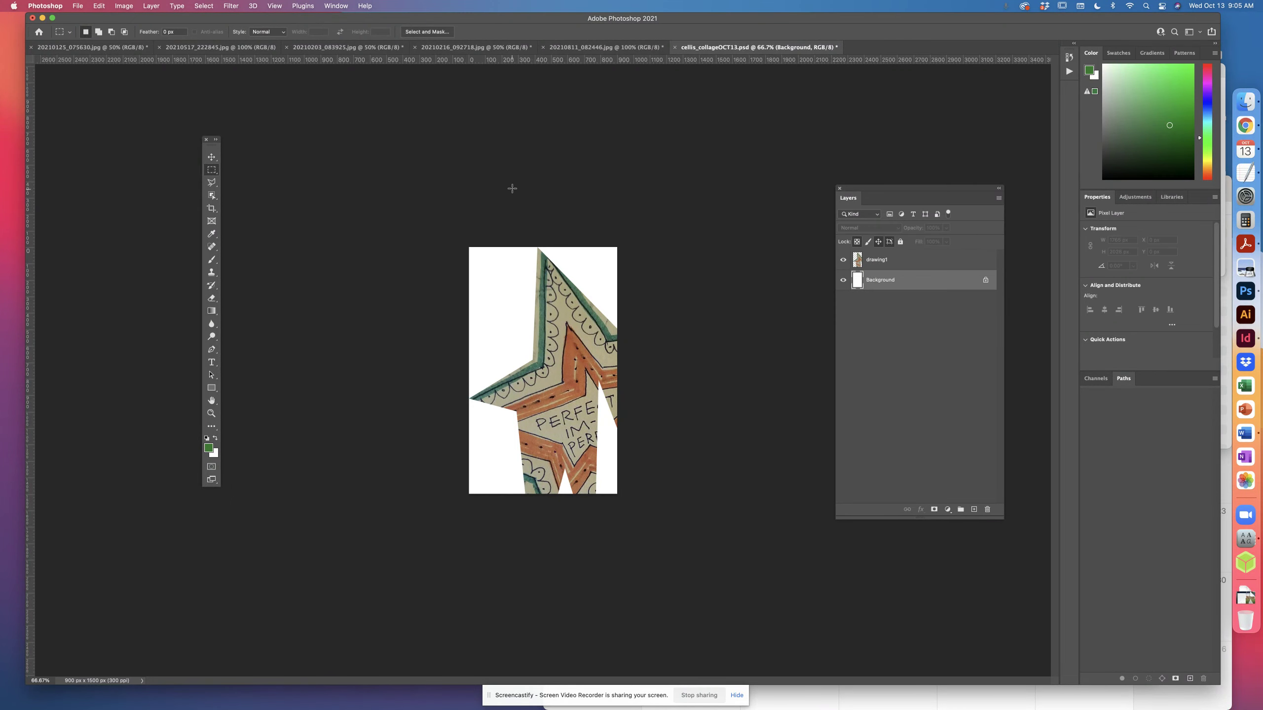
pyautogui.press('super+s')
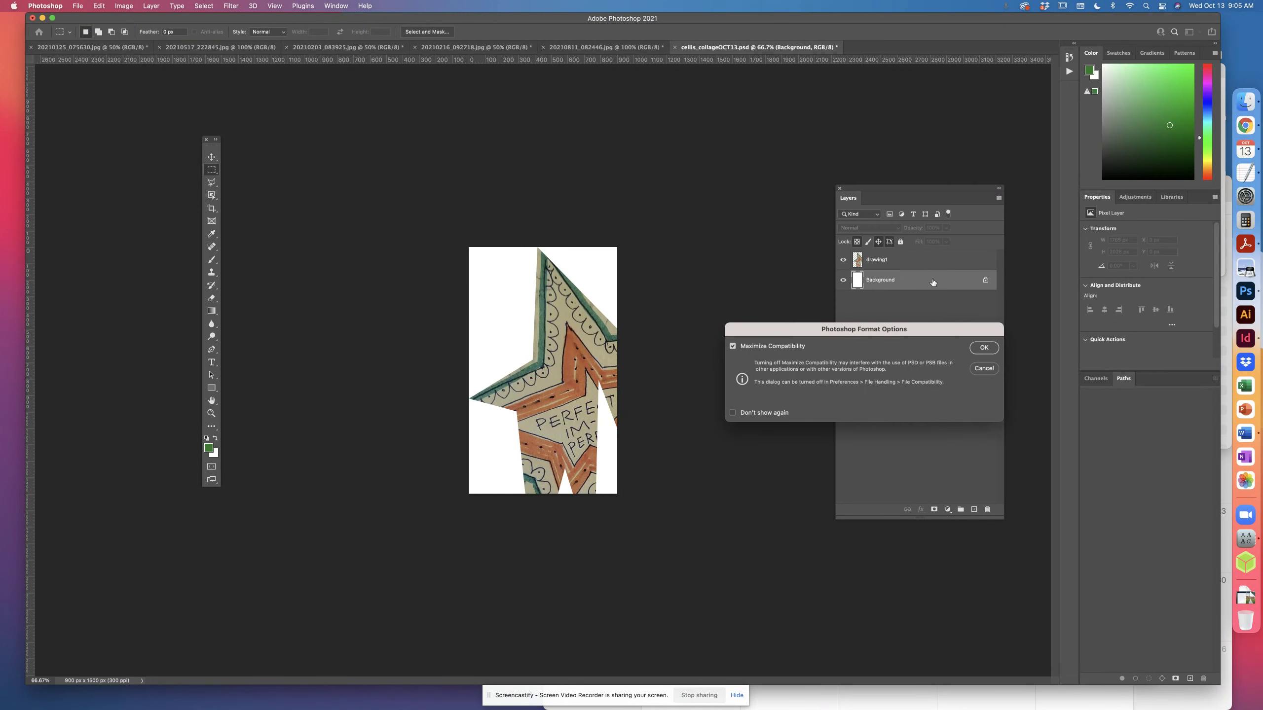
pyautogui.click(983, 347)
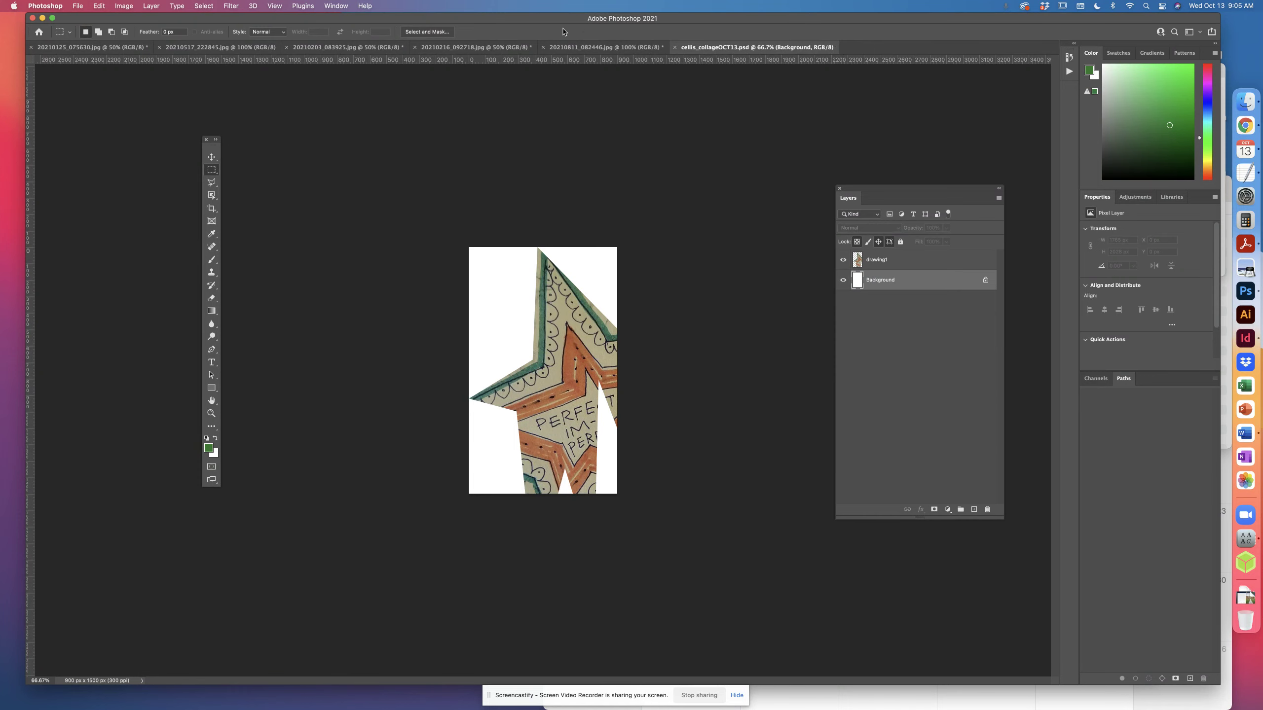
# Marquee-select the yellow letters from M through T in 20210517_222845.jpg and copy them
pyautogui.click(220, 48)
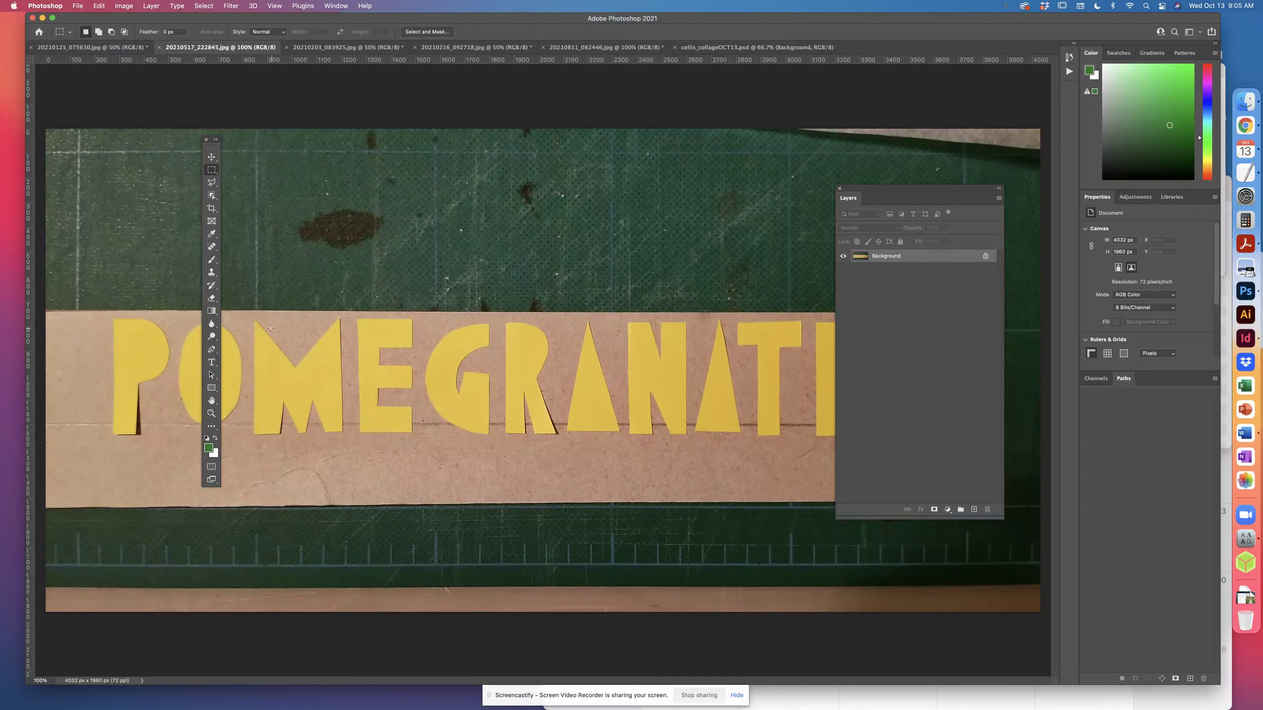
pyautogui.moveTo(243, 310); pyautogui.dragTo(809, 439)
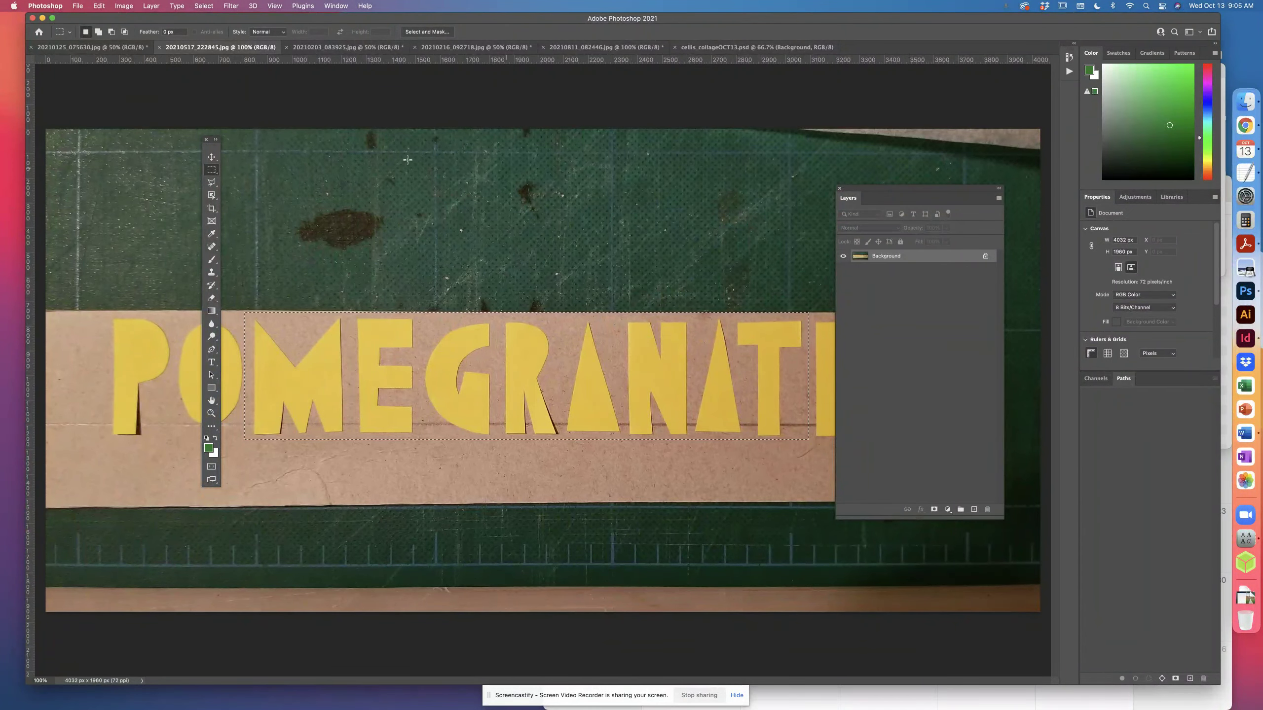
pyautogui.click(100, 5)
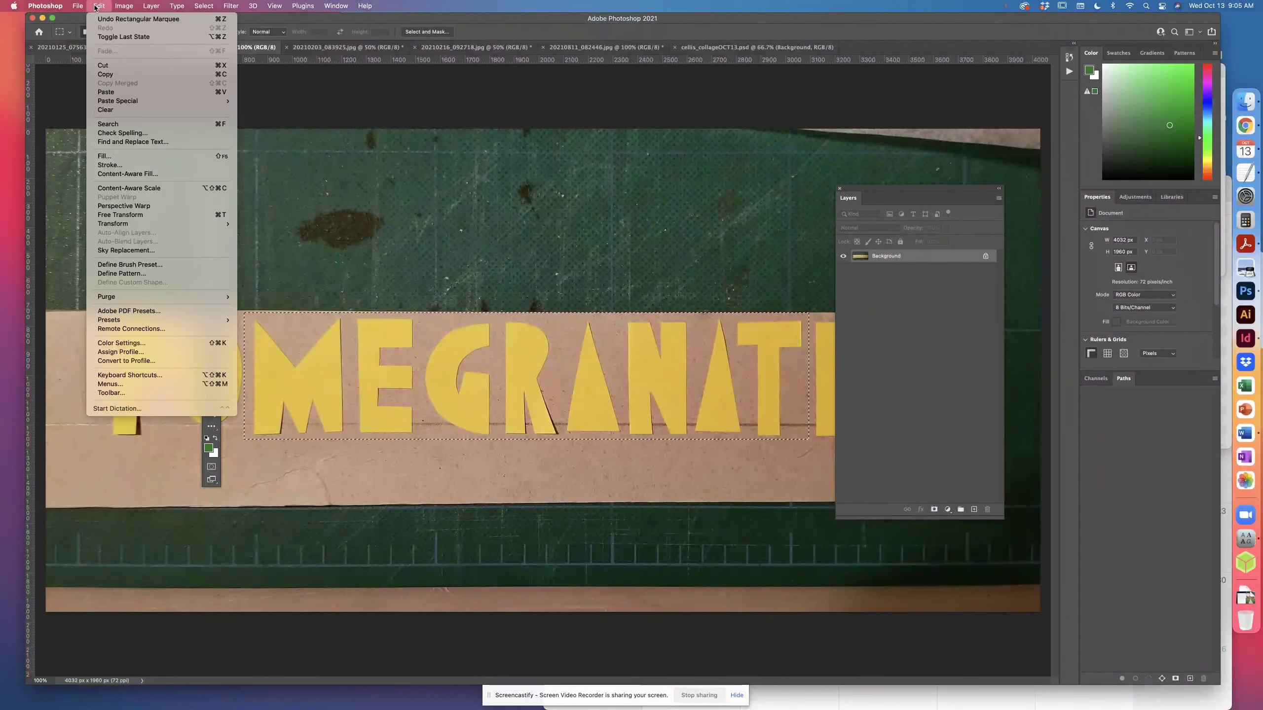
pyautogui.click(189, 74)
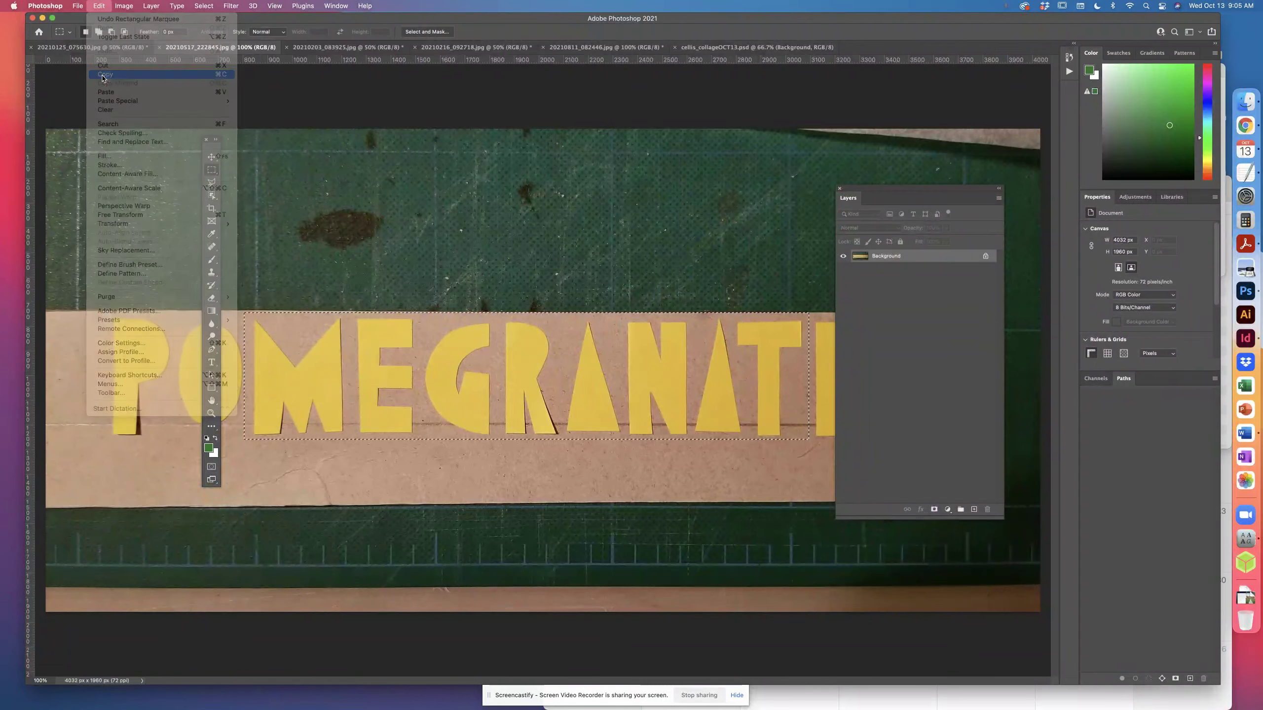
# Paste the copied yellow letters into cellis_collageOCT13.psd as a new layer
pyautogui.click(710, 48)
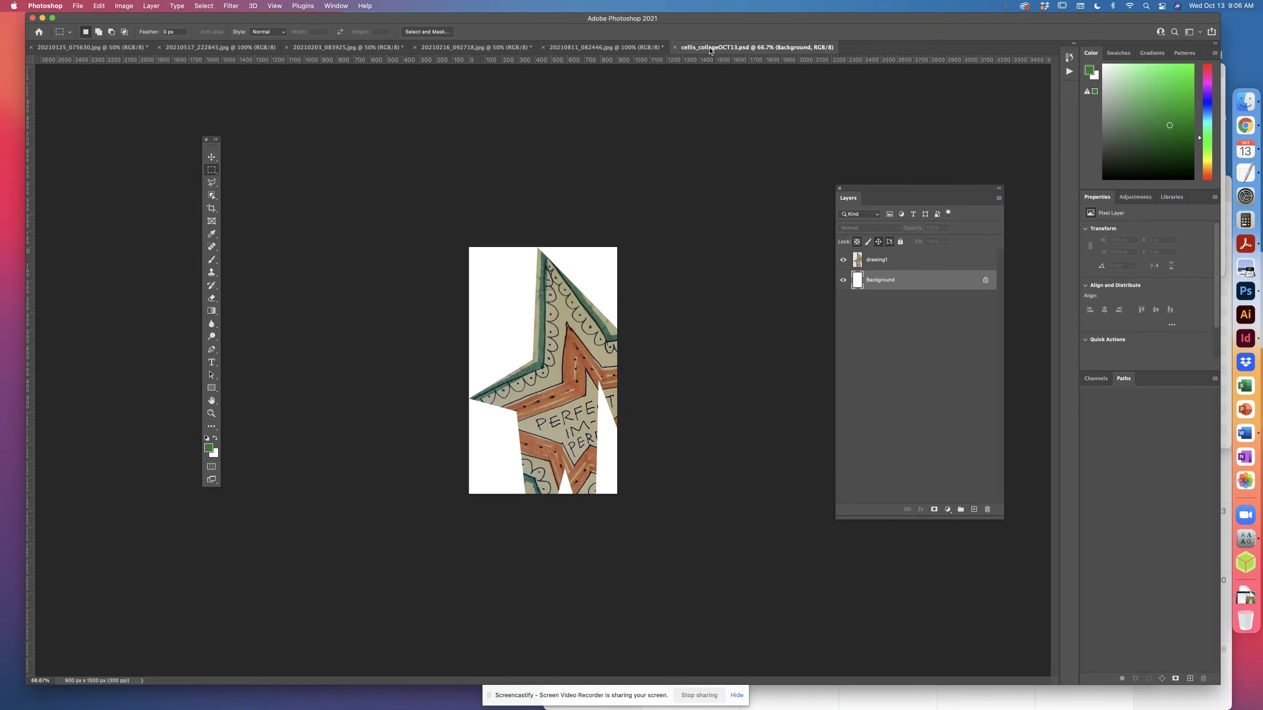
pyautogui.click(100, 5)
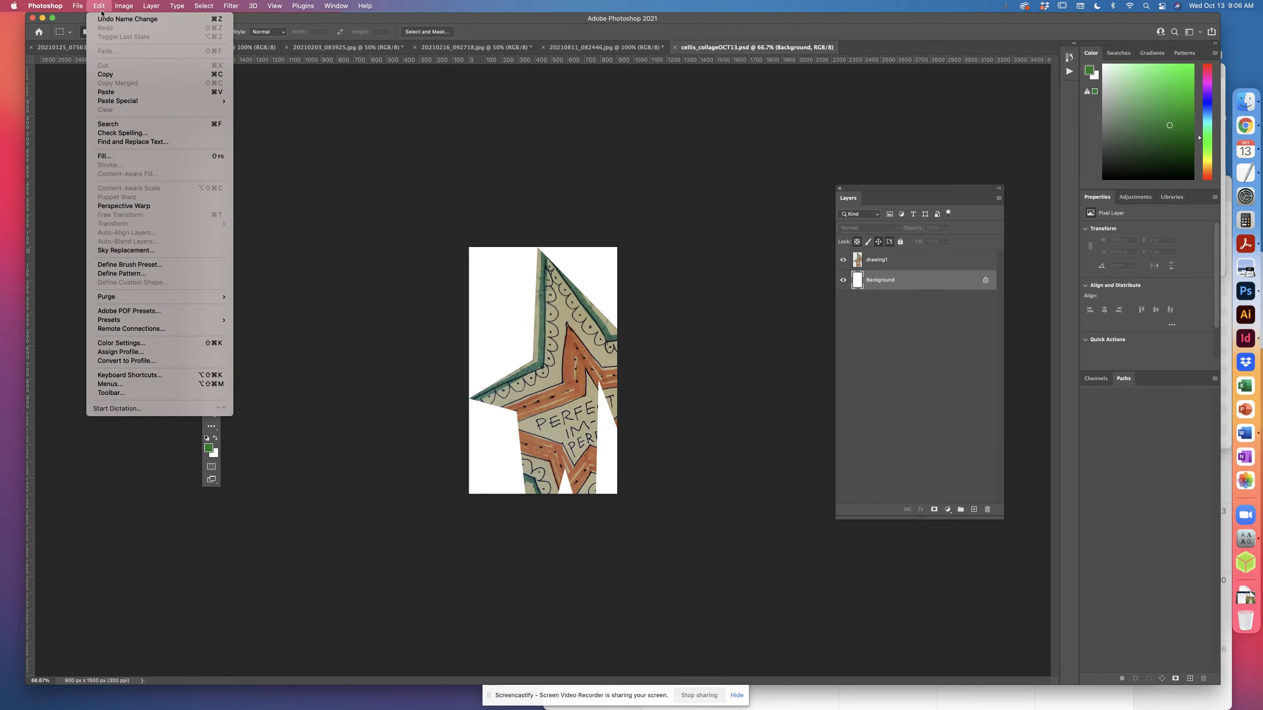
pyautogui.click(114, 93)
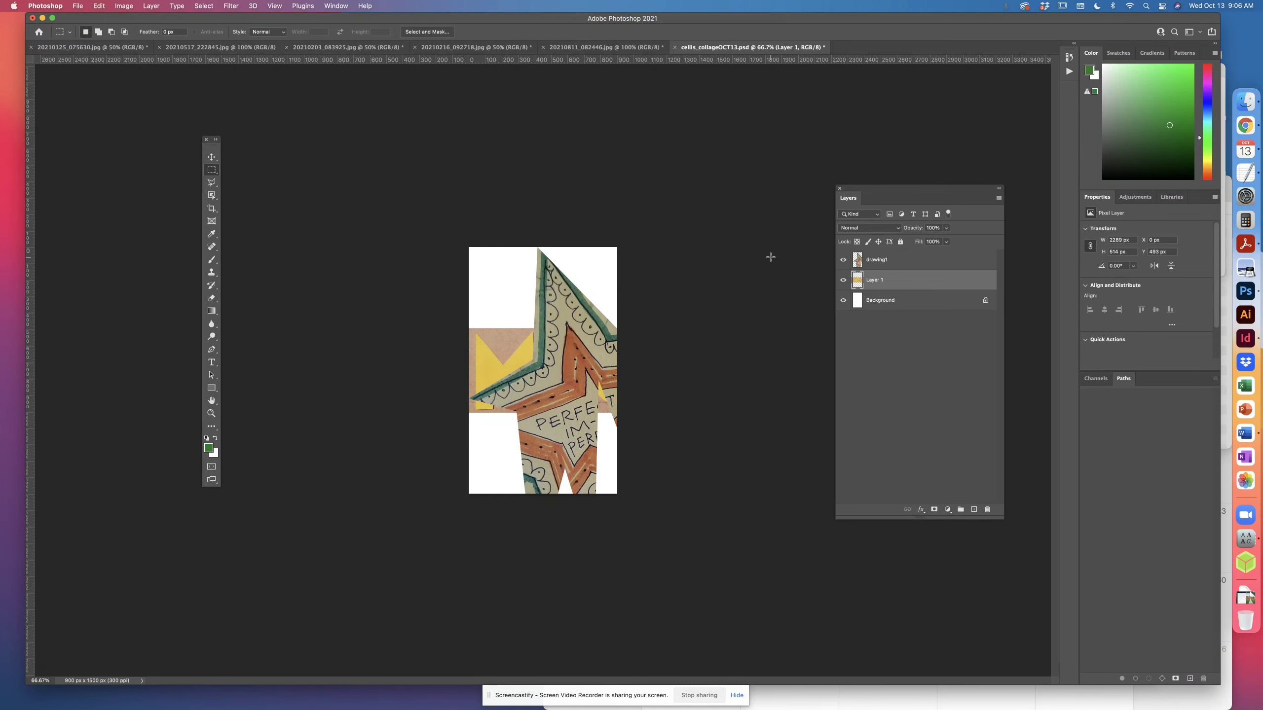
# Move the pasted letters layer above drawing1, and return it to its place beneath drawing1
pyautogui.click(892, 264)
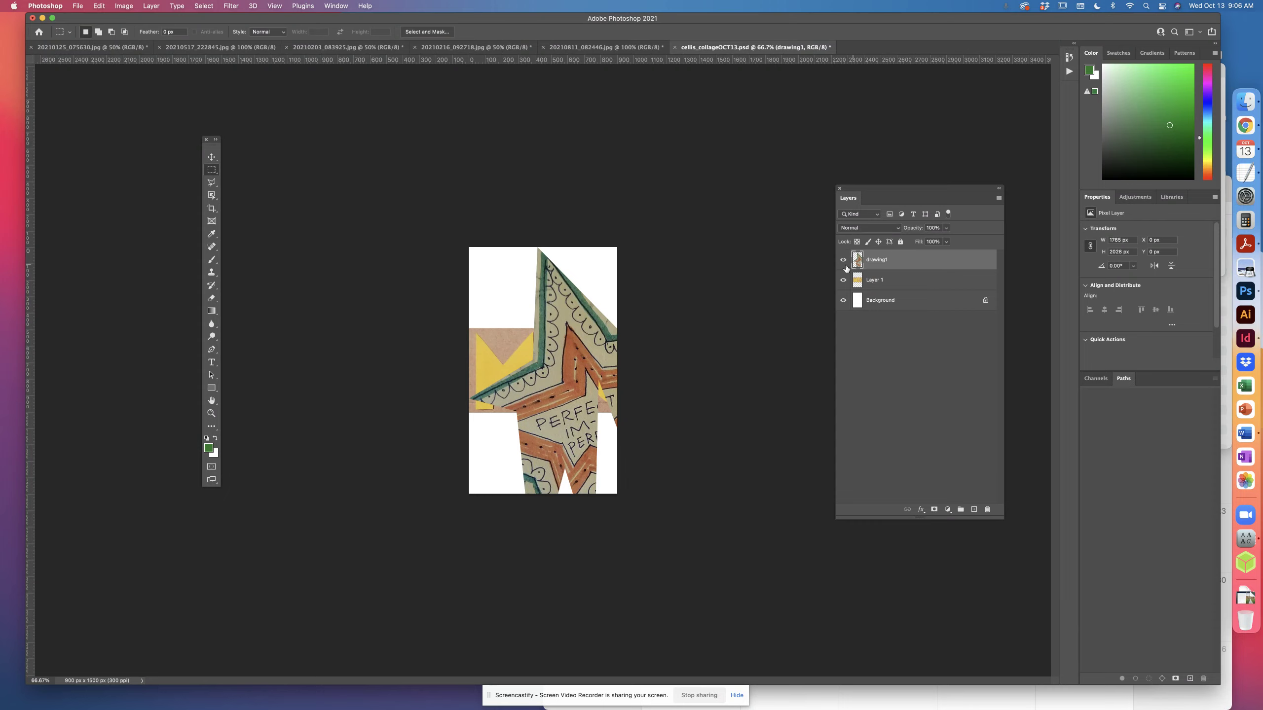
pyautogui.click(880, 283)
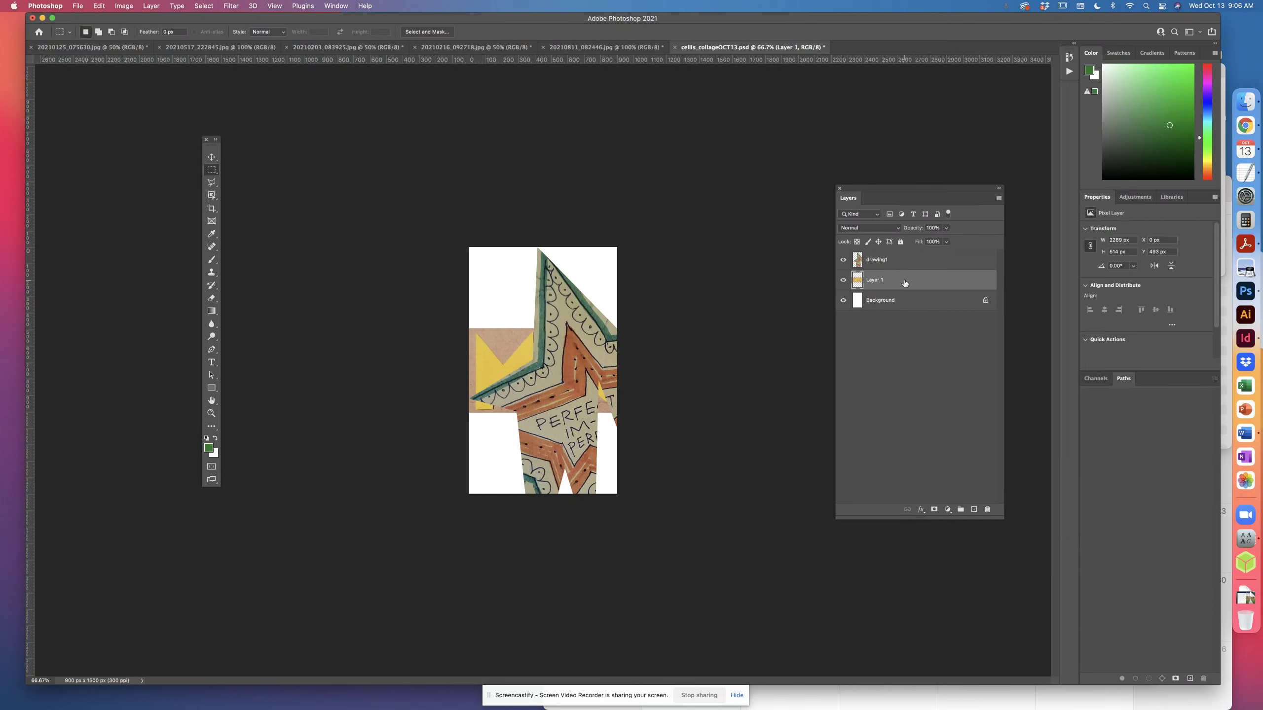
pyautogui.moveTo(902, 284); pyautogui.dragTo(901, 256)
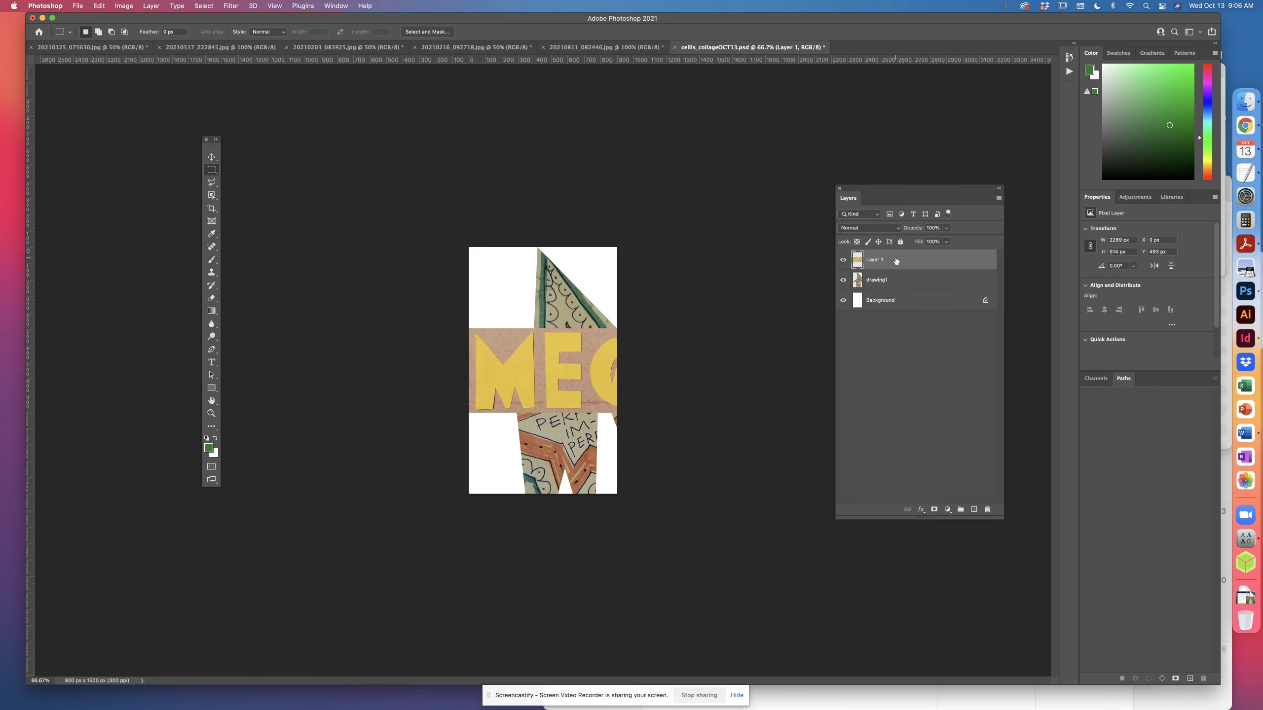
pyautogui.moveTo(896, 260); pyautogui.dragTo(899, 286)
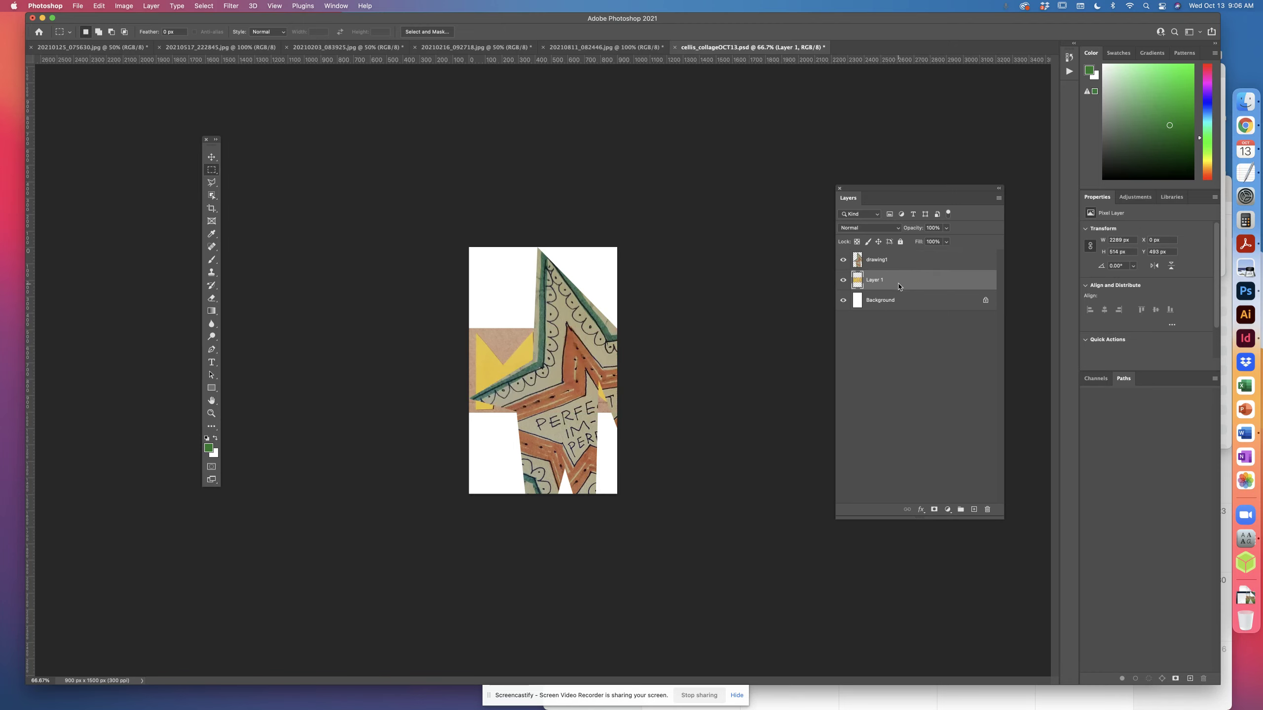
# Marquee-select the animal print in 20210203_083925.jpg, an area of about 1660 by 2680 px, and copy it
pyautogui.click(214, 48)
pyautogui.click(314, 48)
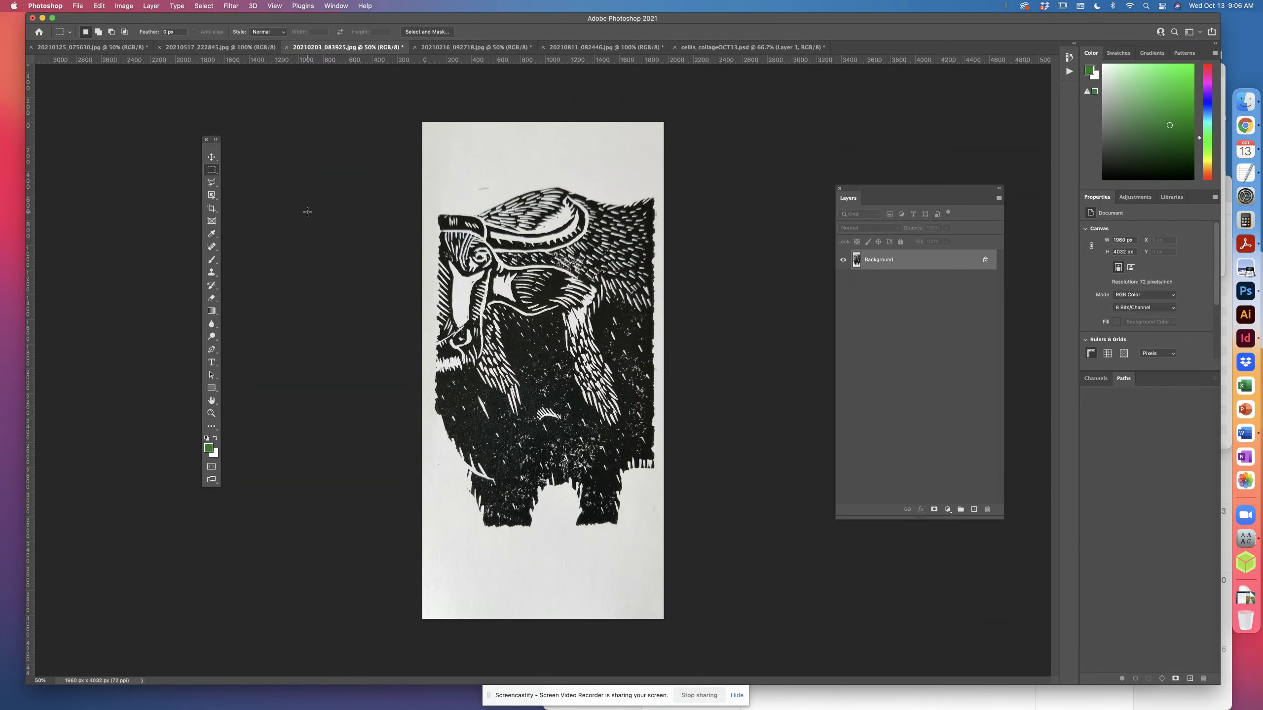
pyautogui.moveTo(443, 183); pyautogui.dragTo(648, 513)
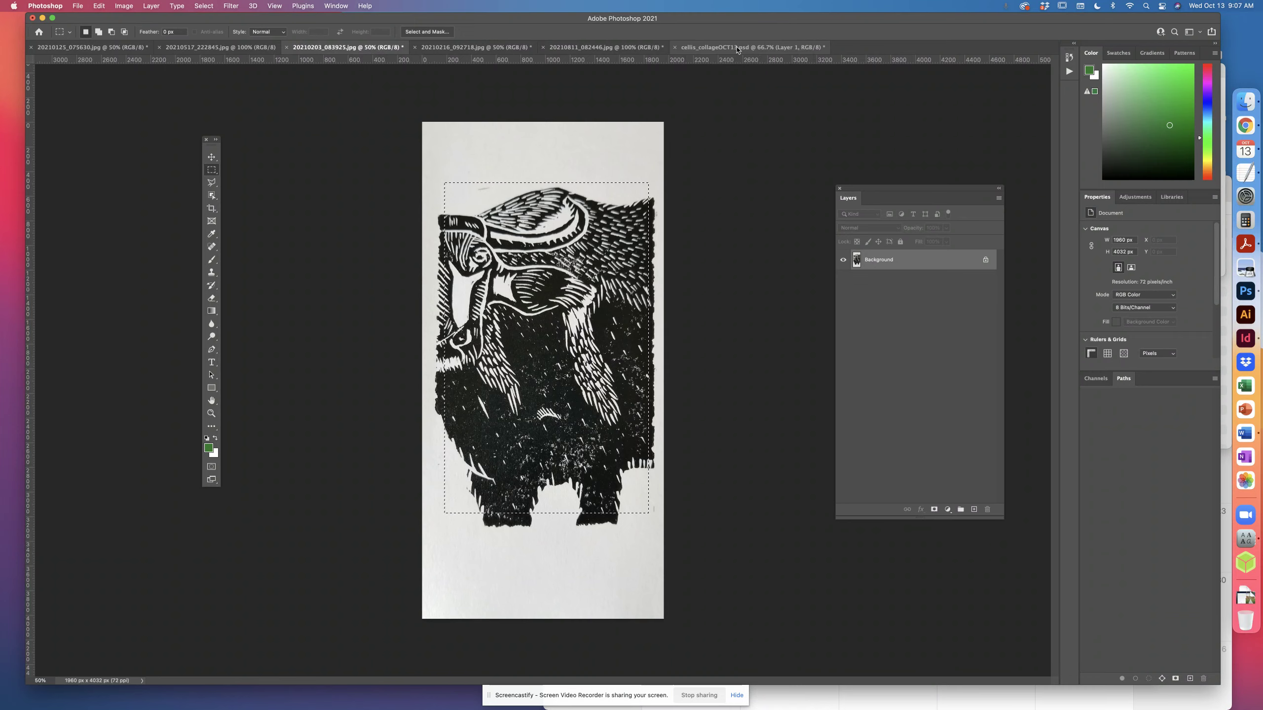
pyautogui.click(99, 6)
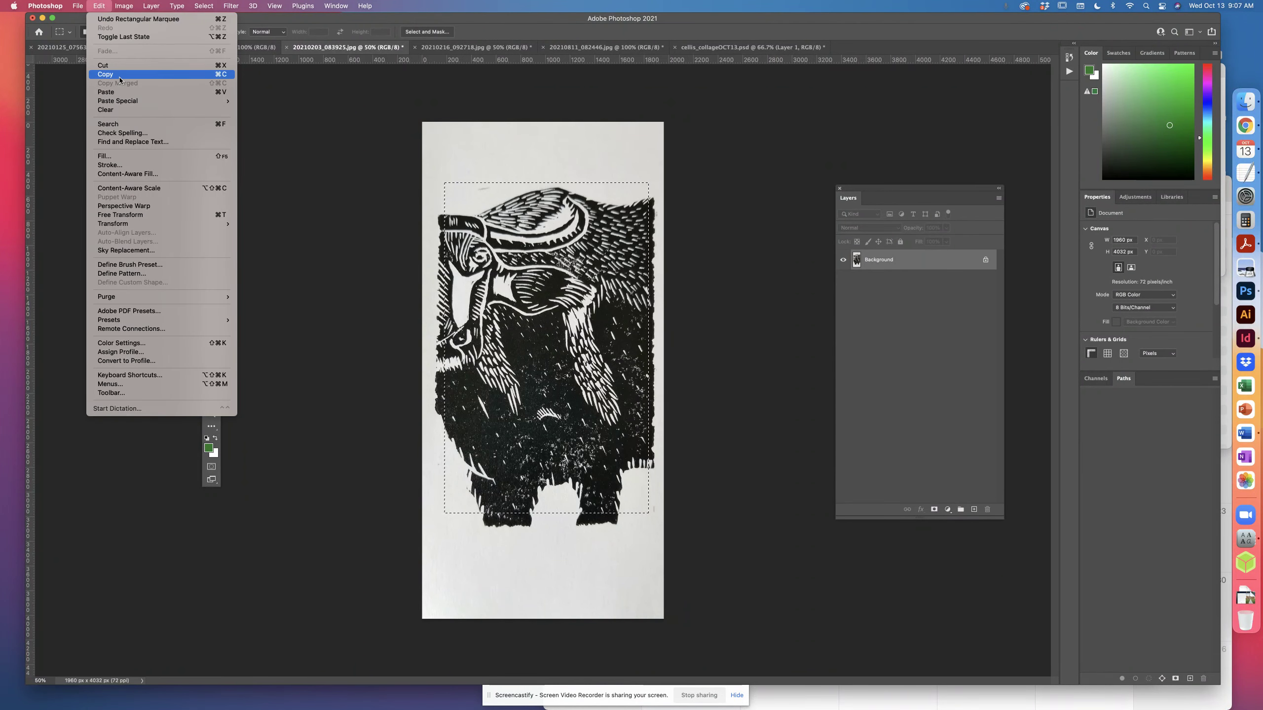
pyautogui.click(576, 61)
# Paste the copied animal print into cellis_collageOCT13.psd above the letters layer
pyautogui.click(733, 48)
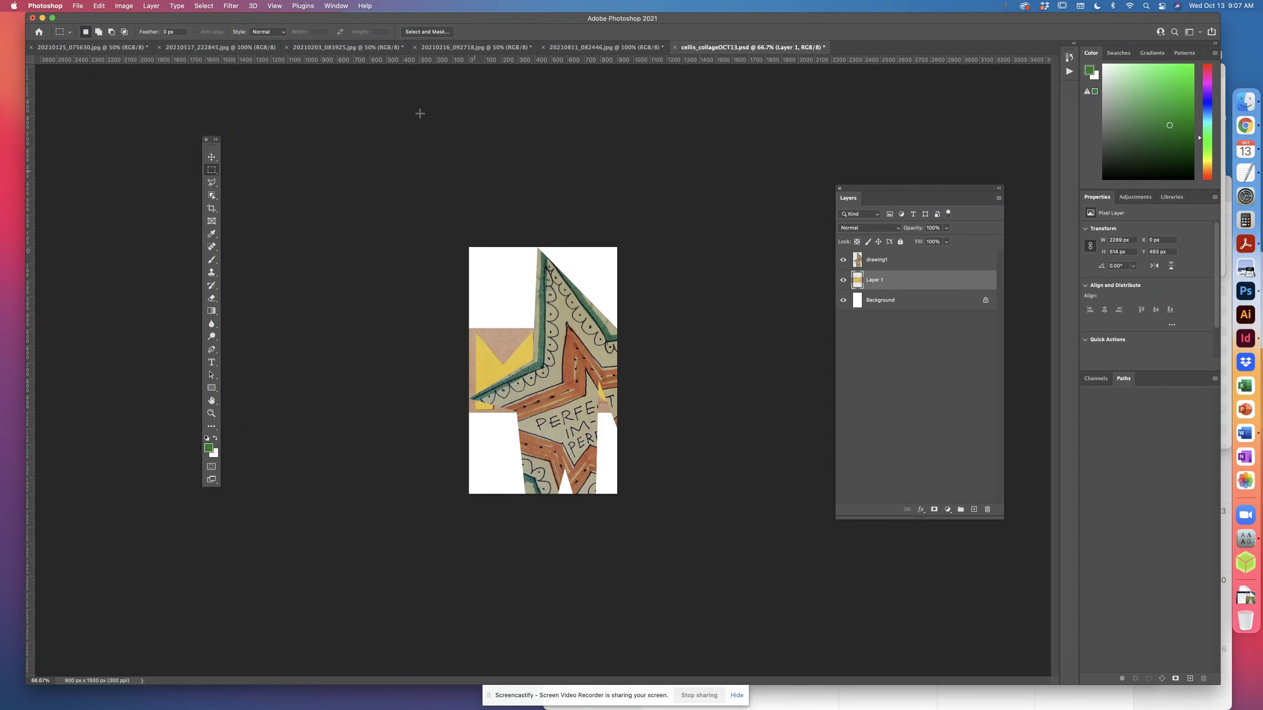
pyautogui.click(102, 5)
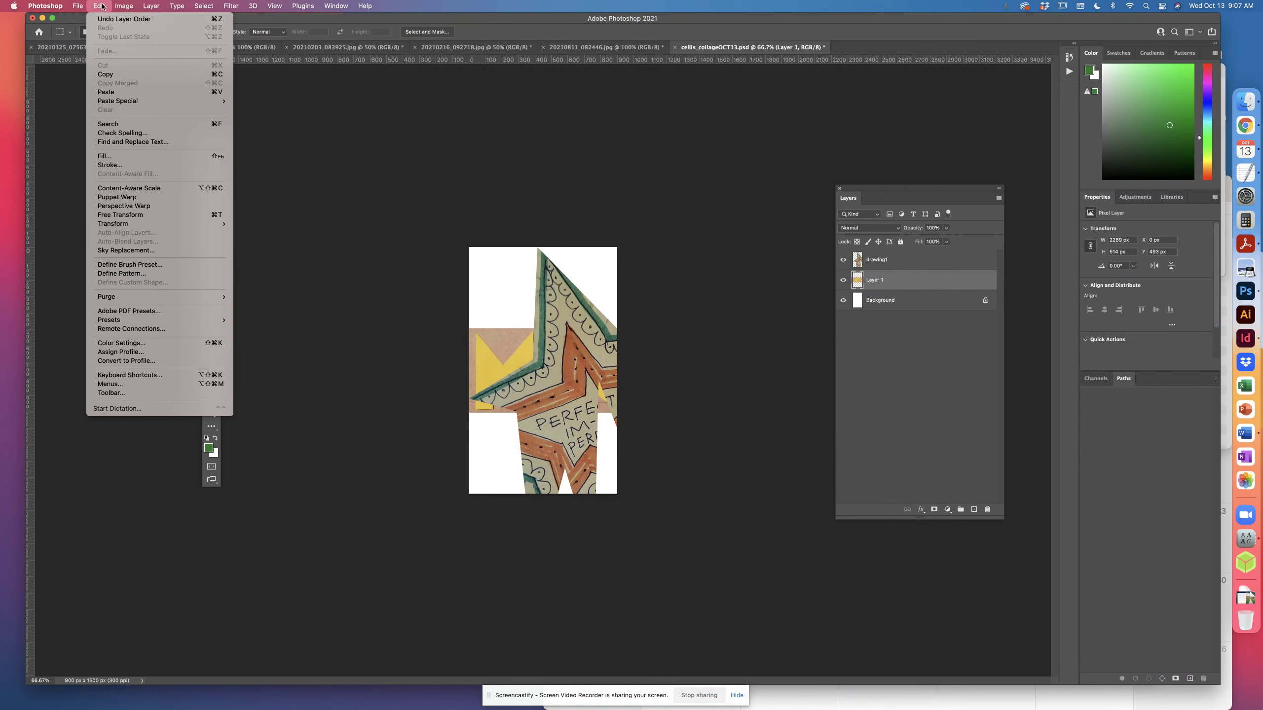
pyautogui.click(106, 92)
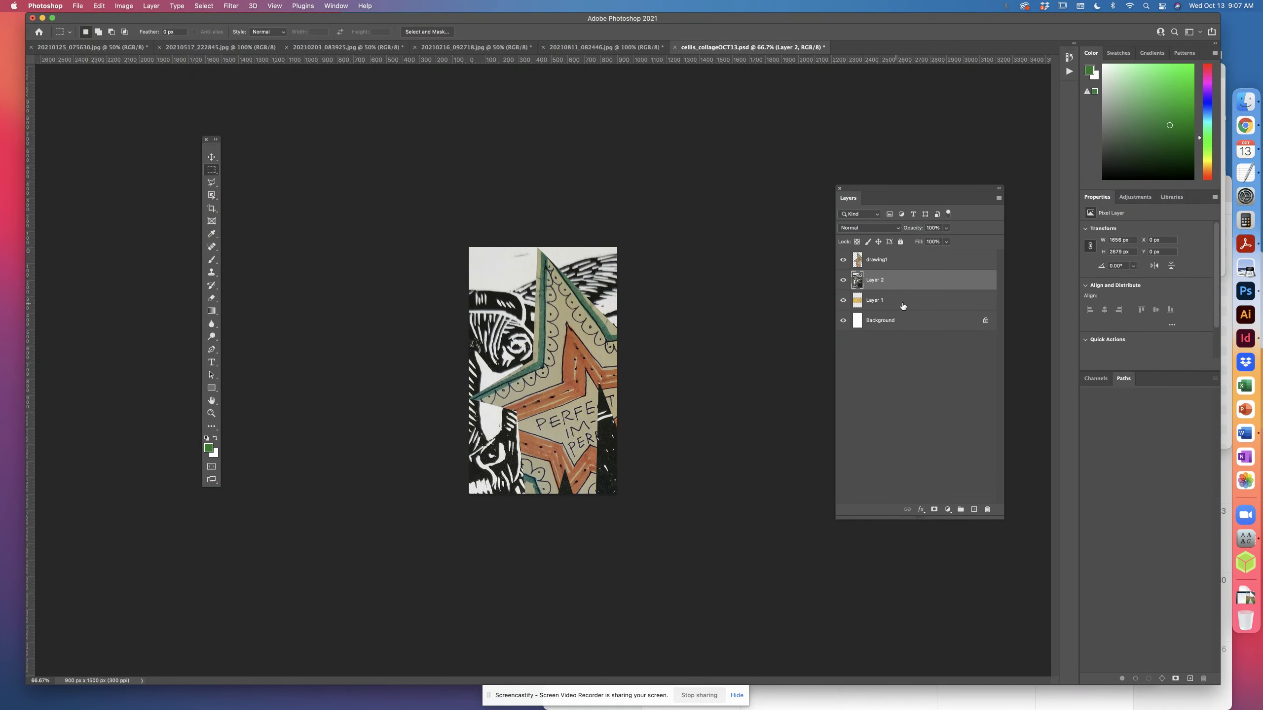
# Rename the letters layer to text and the animal print layer to carving
pyautogui.doubleClick(877, 301)
pyautogui.press('BackSpace')
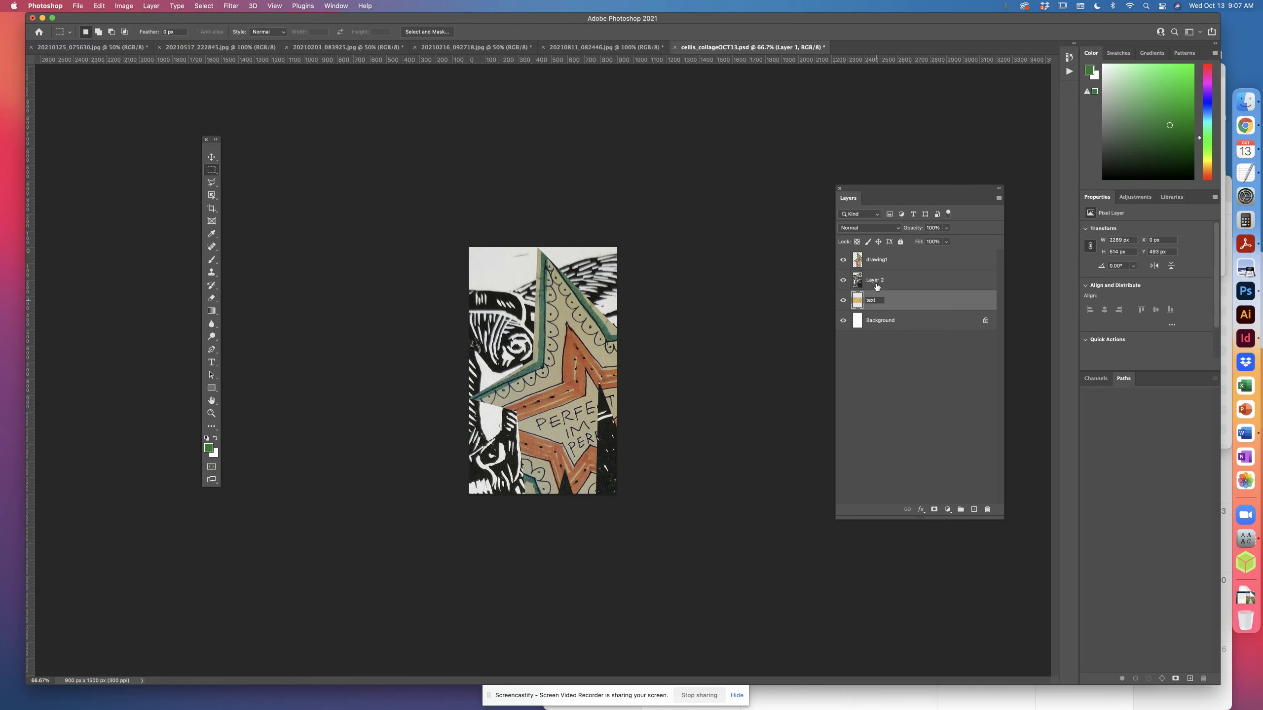
pyautogui.click(874, 281)
pyautogui.write('ca')
pyautogui.press('Return')
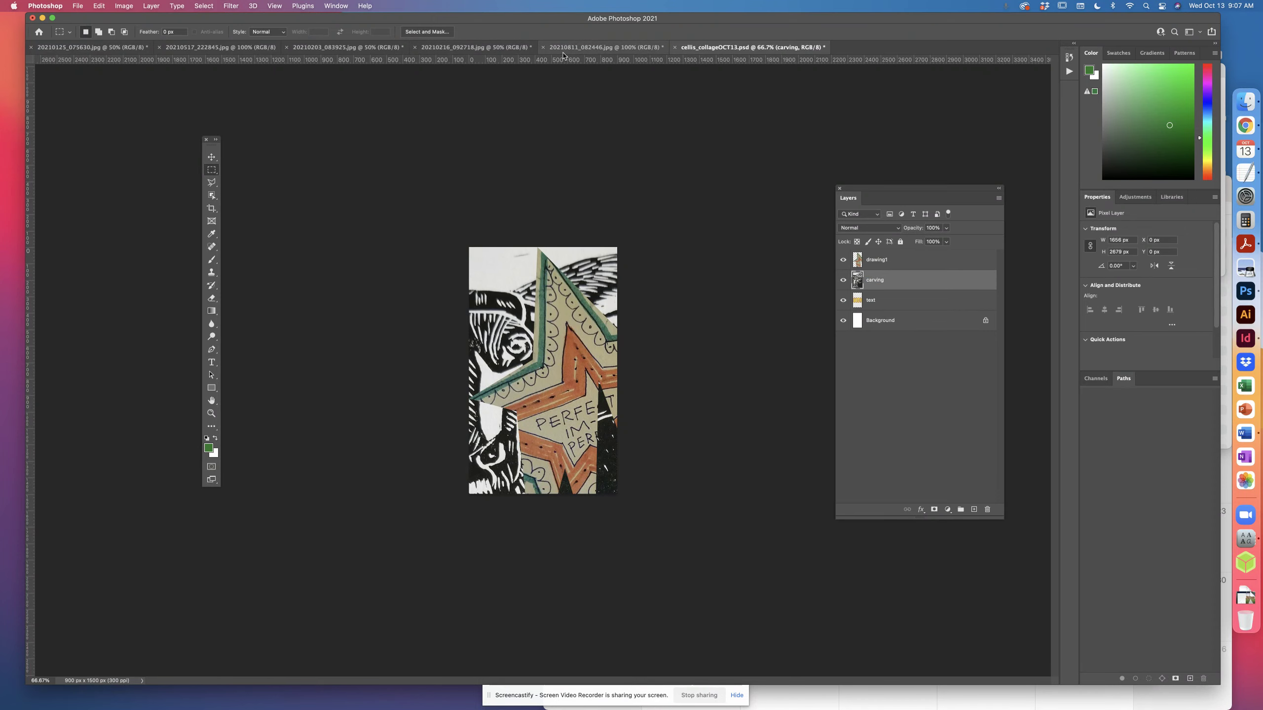
# Rotate the canvas of 20210216_092718.jpg 90° counter clockwise
pyautogui.click(606, 47)
pyautogui.click(376, 50)
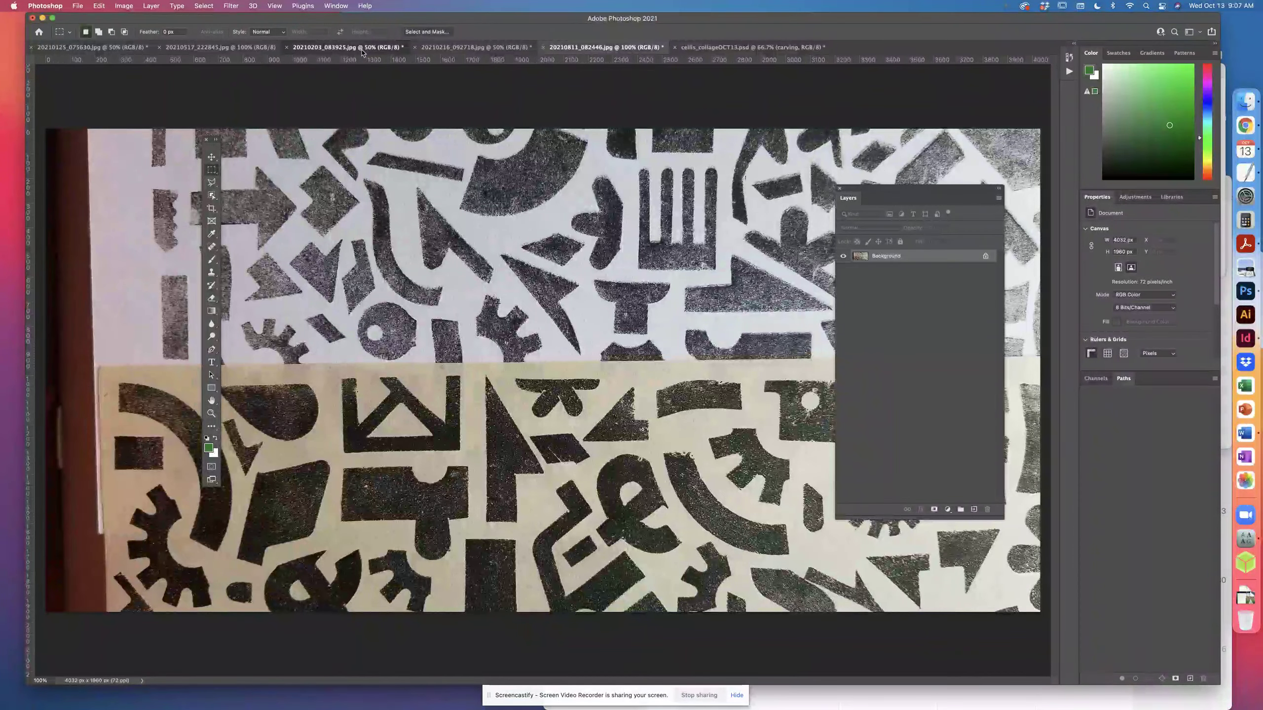
pyautogui.click(464, 50)
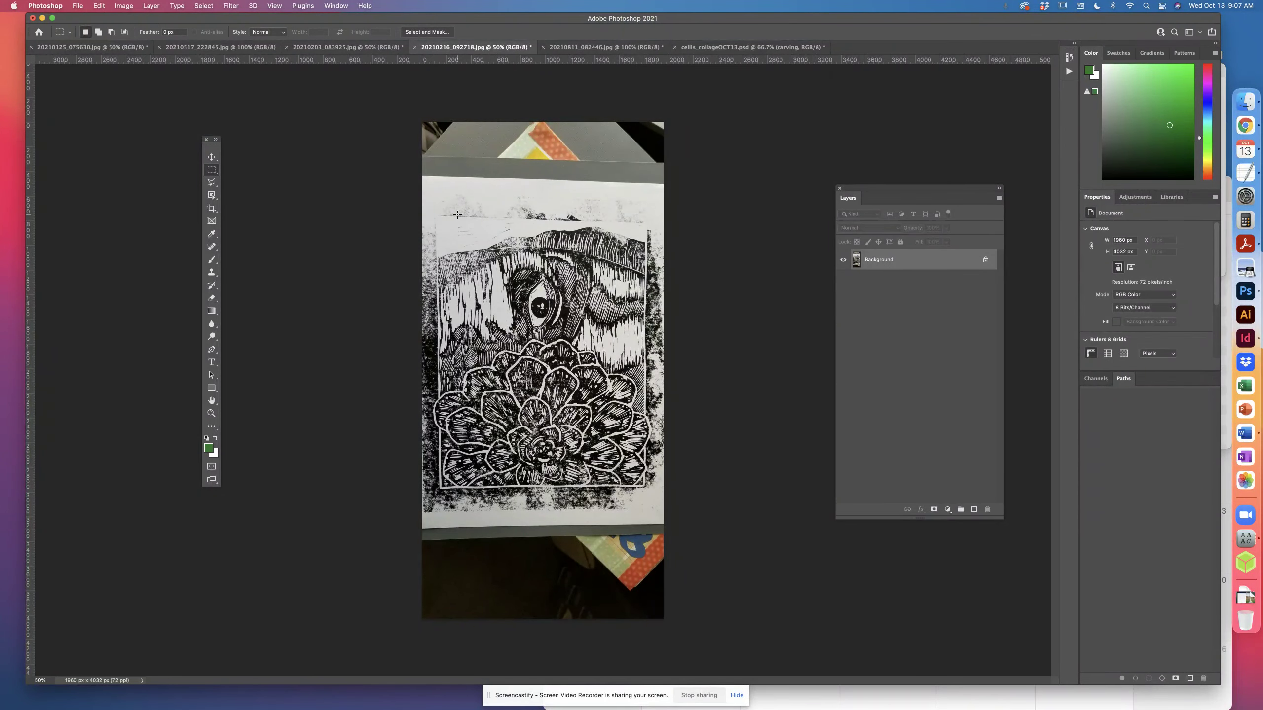
pyautogui.click(151, 6)
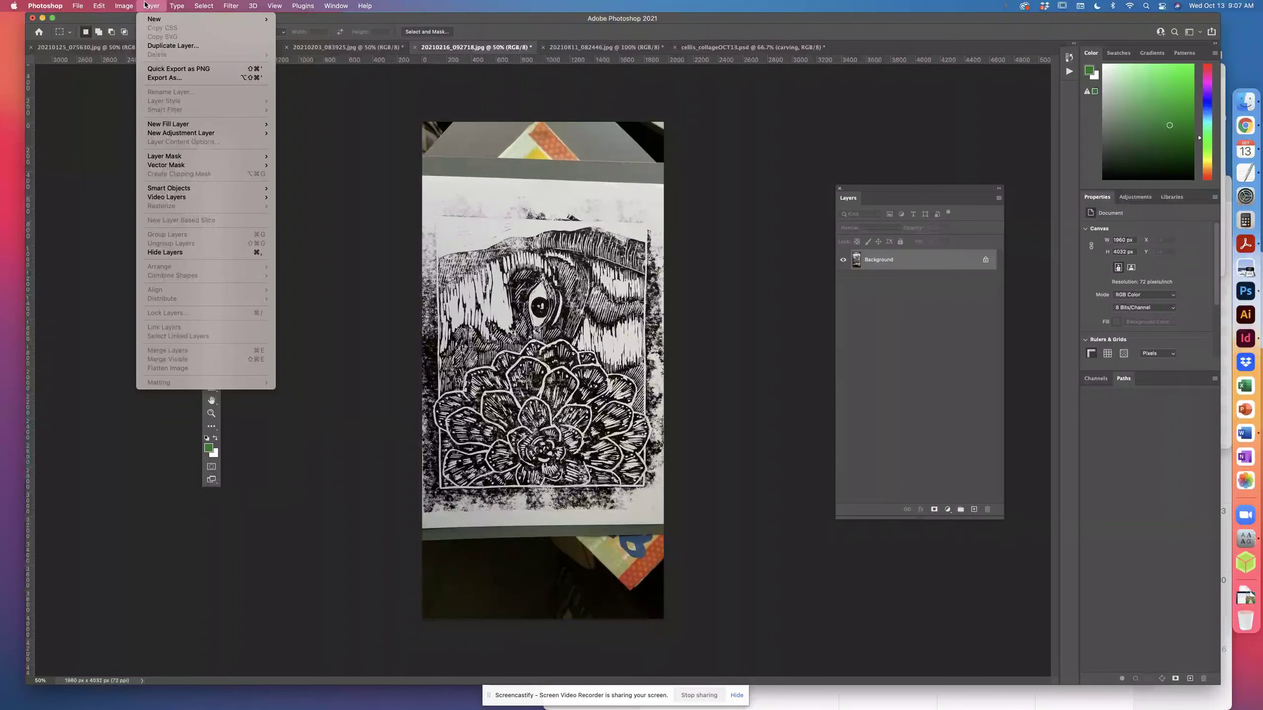
pyautogui.moveTo(127, 5)
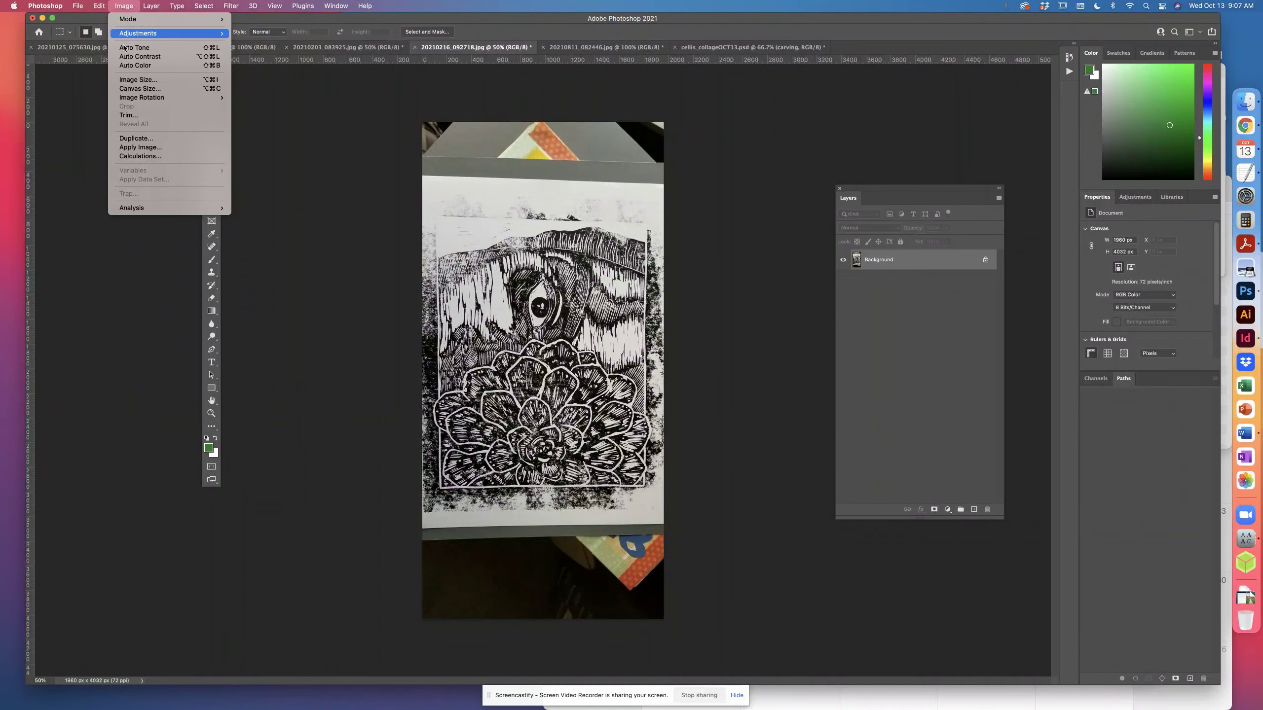
pyautogui.moveTo(143, 99)
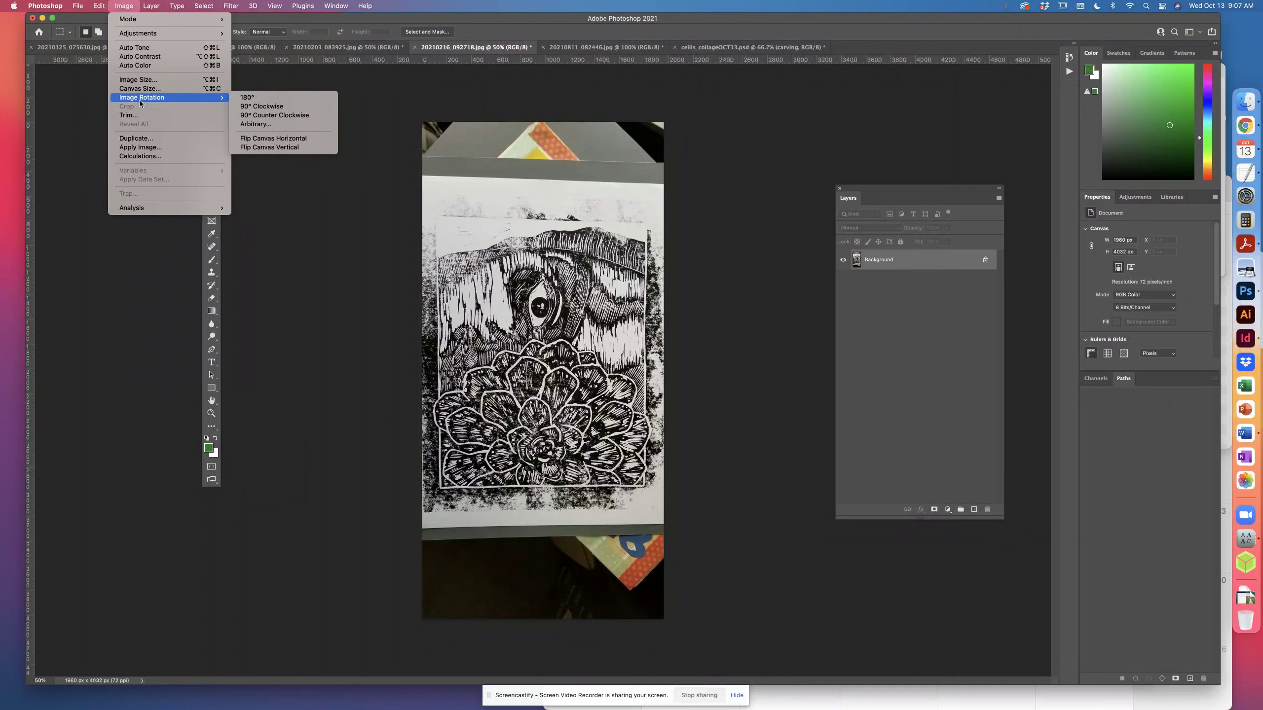
pyautogui.click(257, 116)
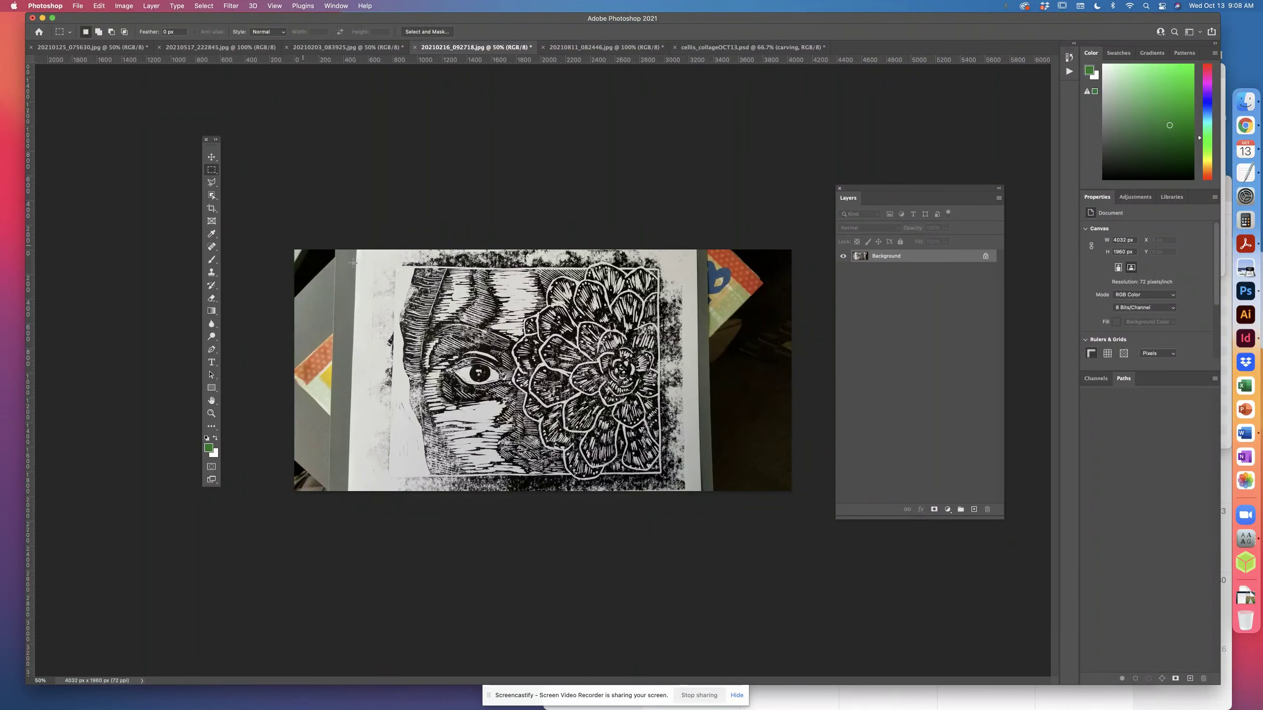
# Marquee-select the flower half of the print in 20210216_092718.jpg, about 1250 by 1700 px, and copy it
pyautogui.moveTo(522, 282); pyautogui.dragTo(675, 488)
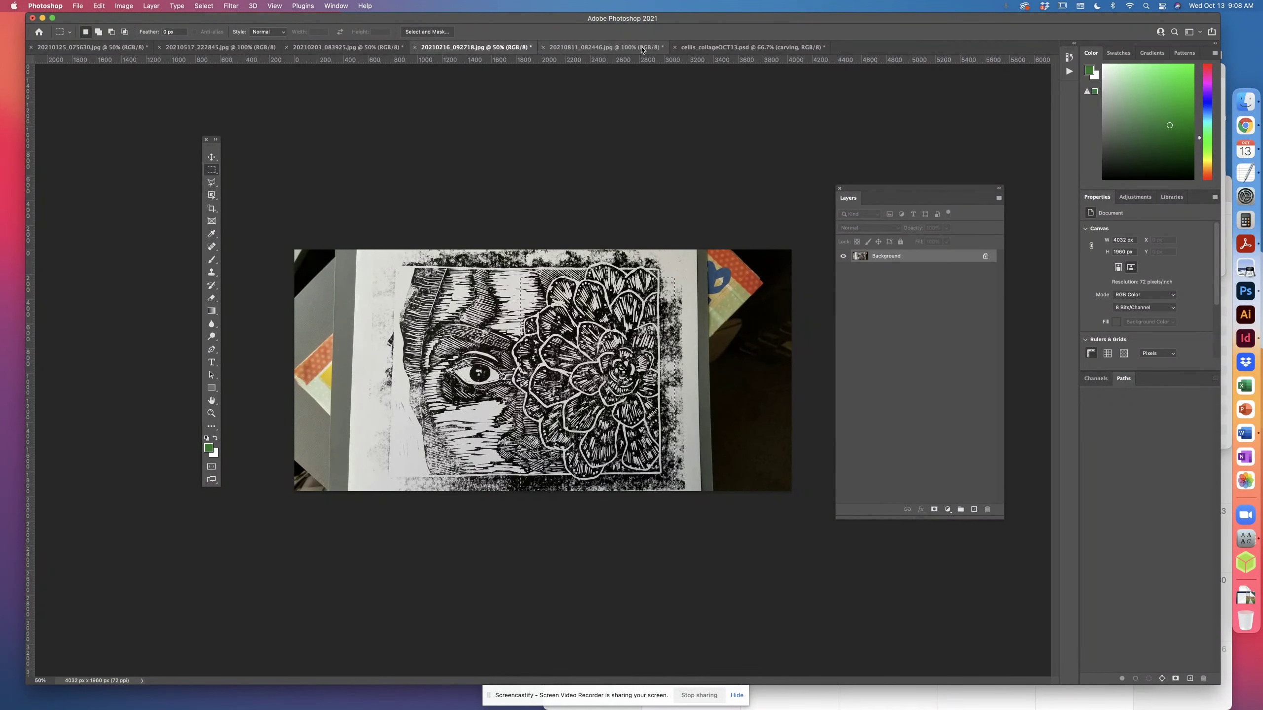
pyautogui.click(711, 48)
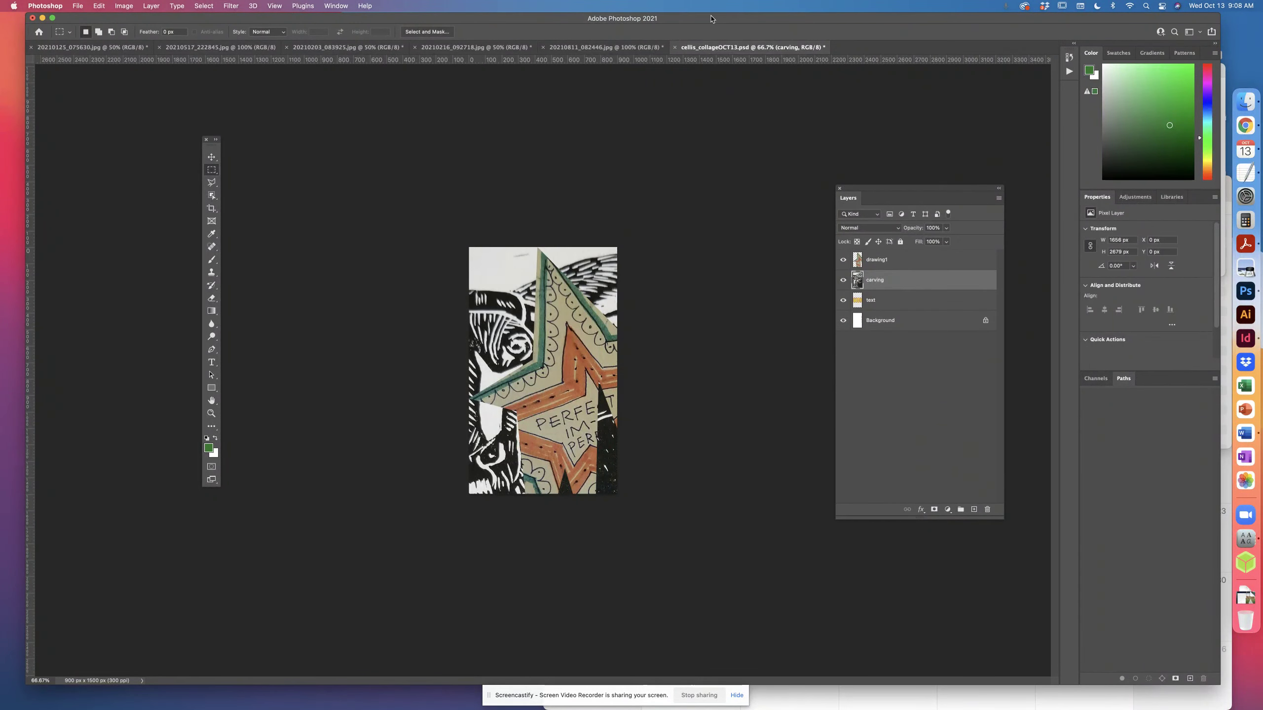
pyautogui.click(436, 49)
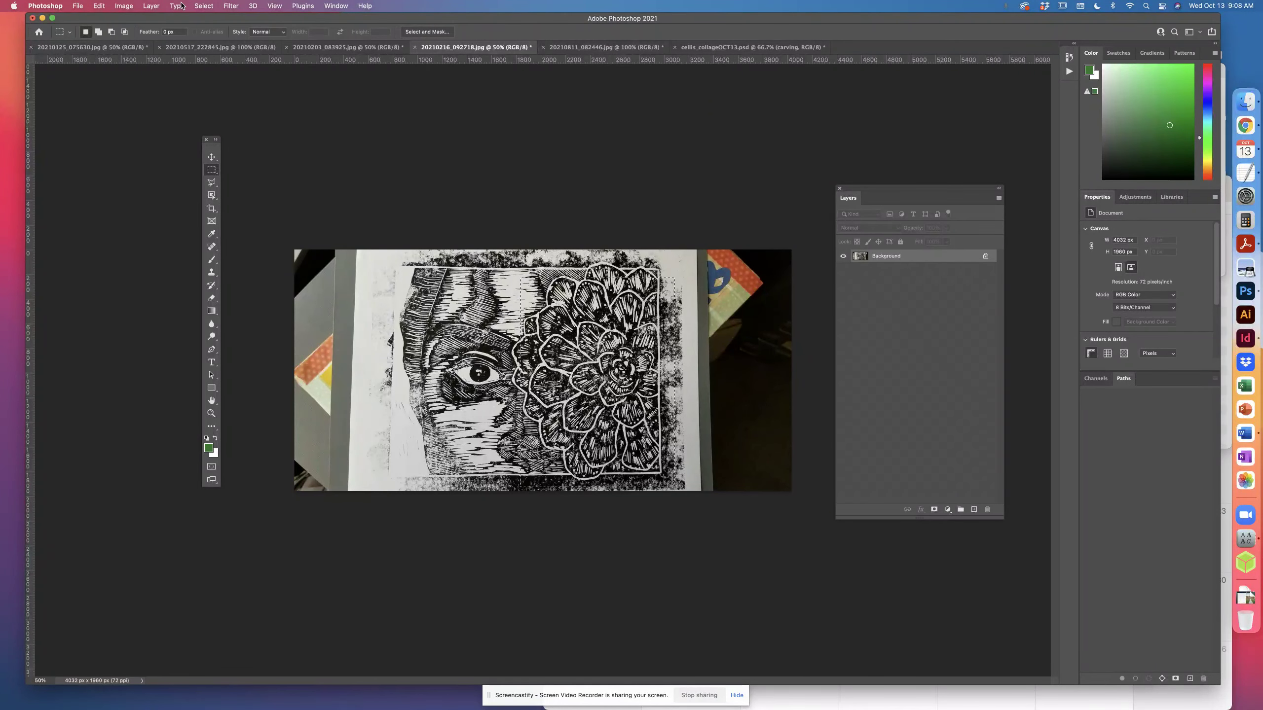
# Paste the copied flower print into the collage above carving and rename its layer to carving 2
pyautogui.click(697, 47)
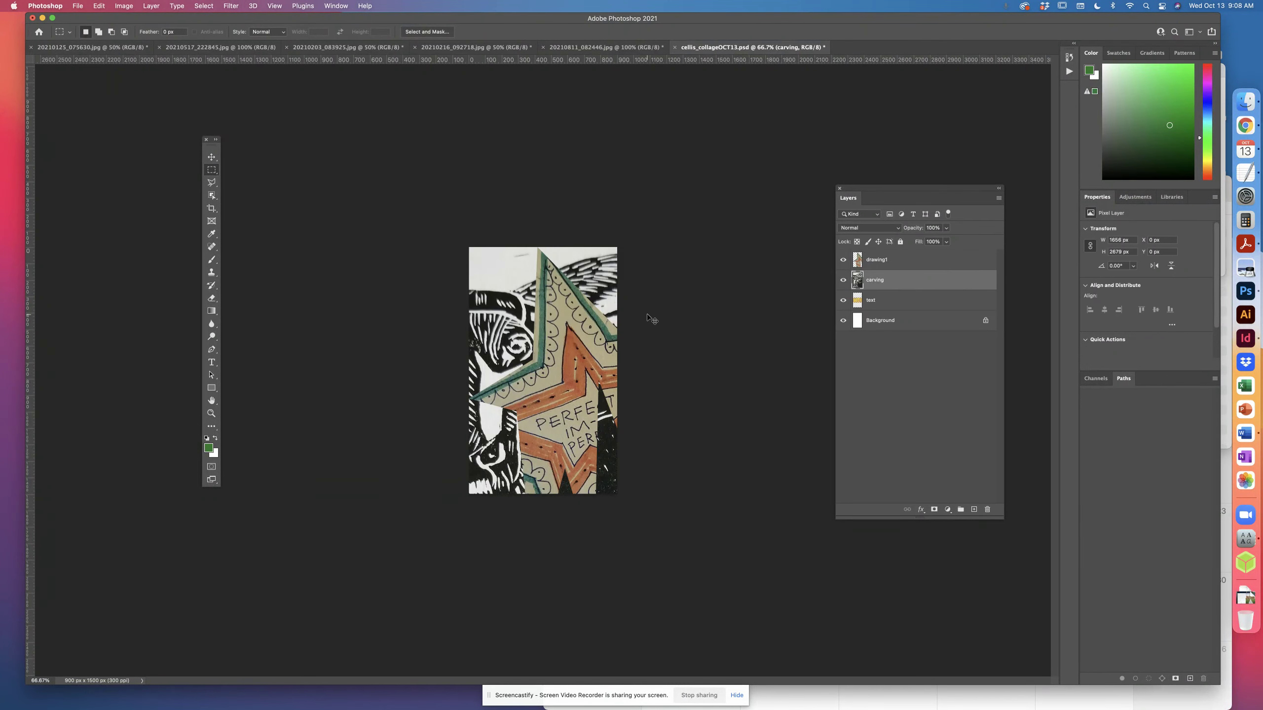
pyautogui.press('super+v')
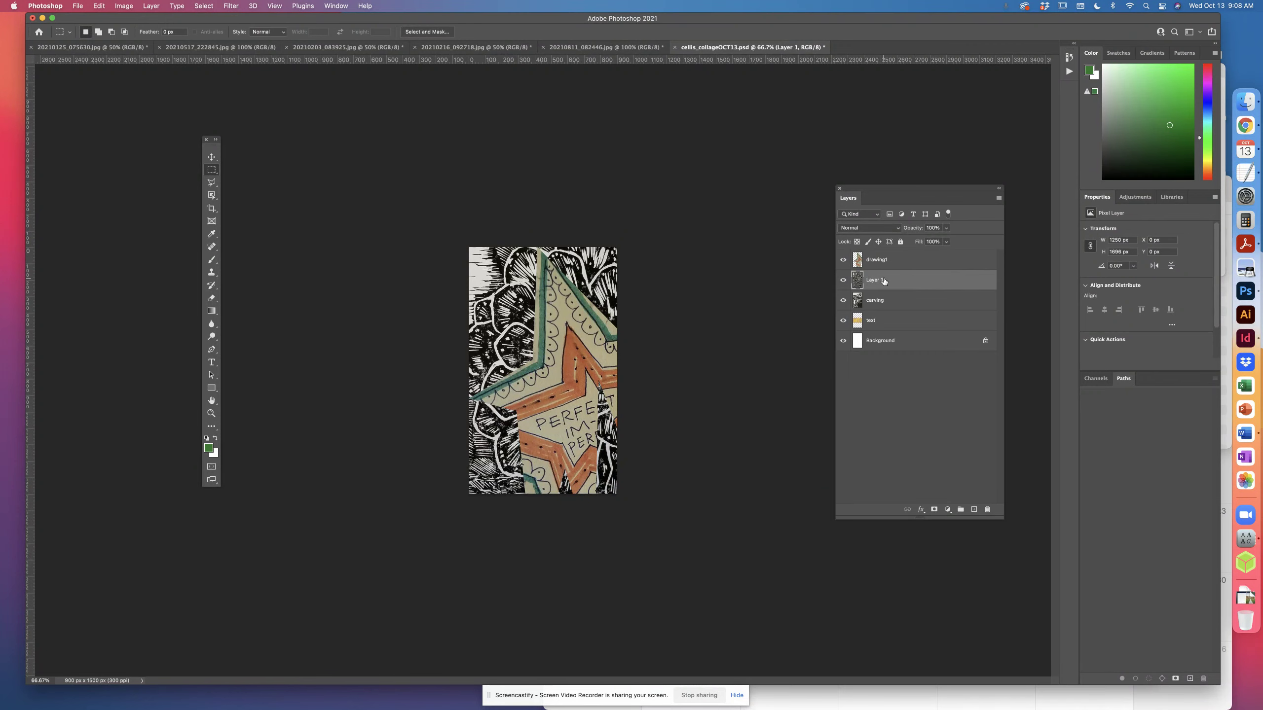
pyautogui.write('carving 2')
pyautogui.click(927, 297)
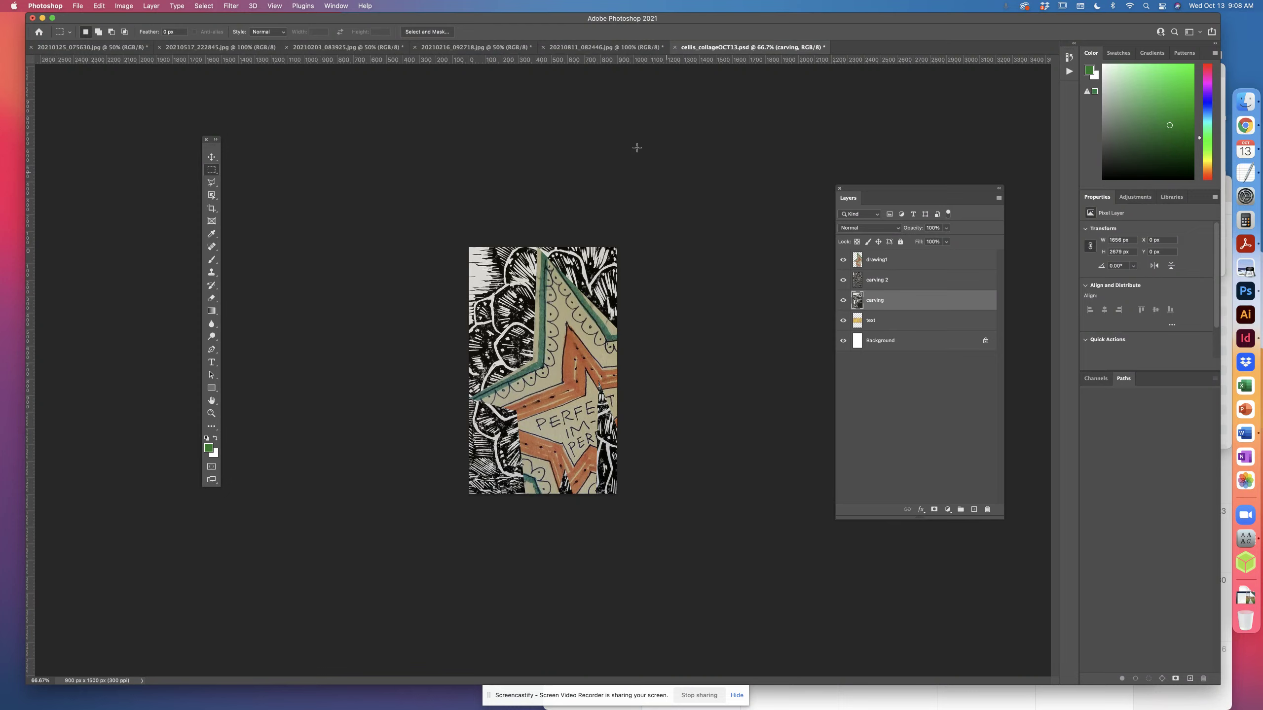
# Marquee-select a full-height section of the printed shapes in 20210811_082446.jpg, about 1780 px wide, and copy it
pyautogui.click(517, 47)
pyautogui.click(562, 47)
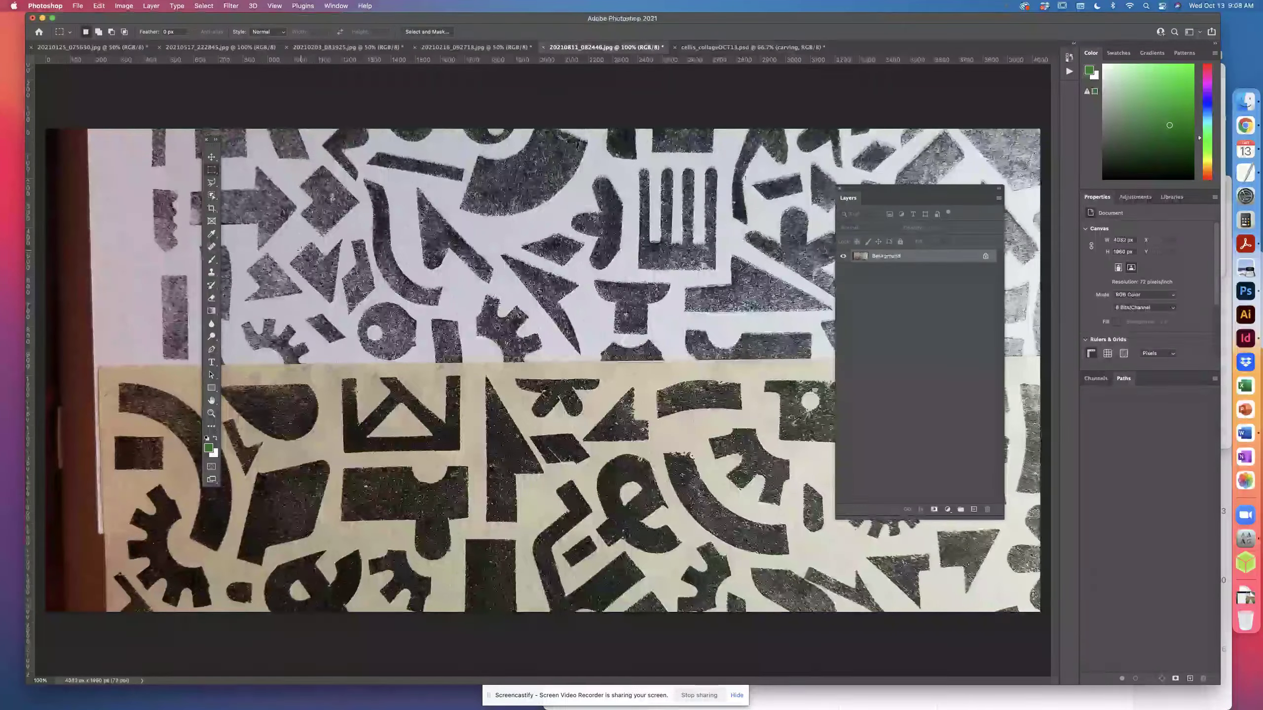
pyautogui.press('super+minus')
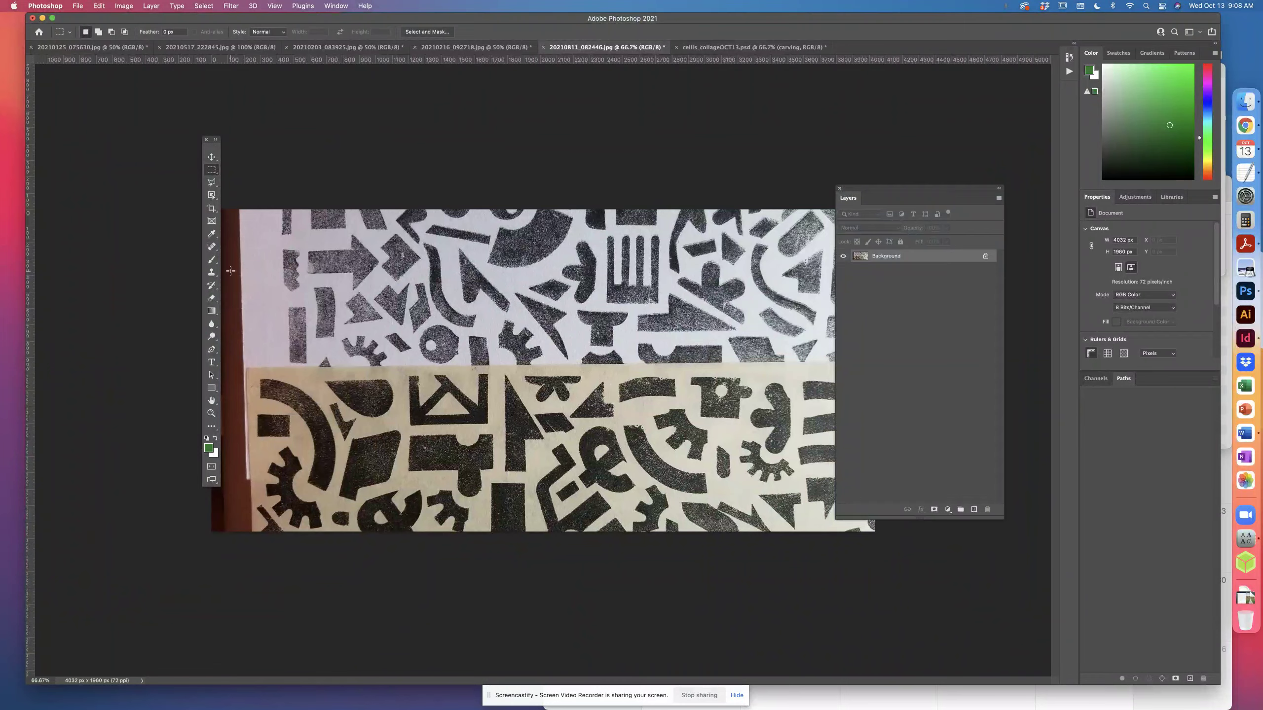
pyautogui.moveTo(370, 207); pyautogui.dragTo(660, 542)
# Paste the copied shapes into the collage and move their layer to the top of the stack, above drawing1
pyautogui.click(694, 46)
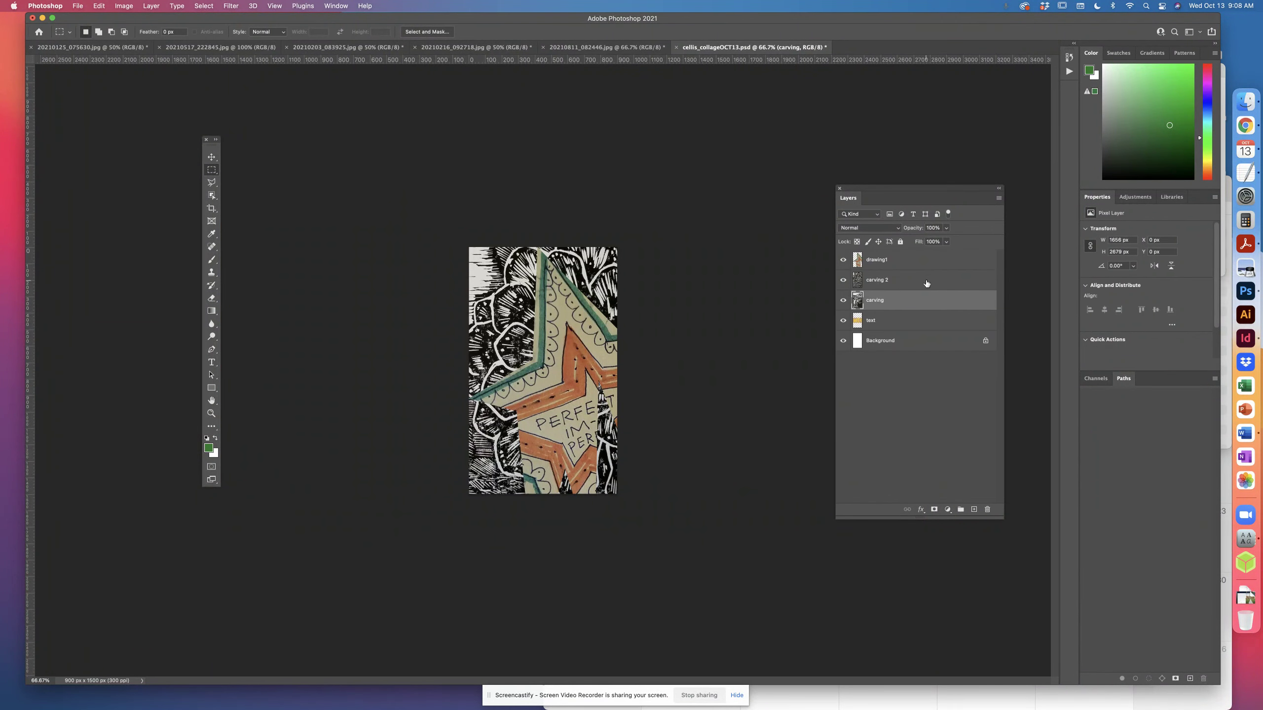
pyautogui.press('super+v')
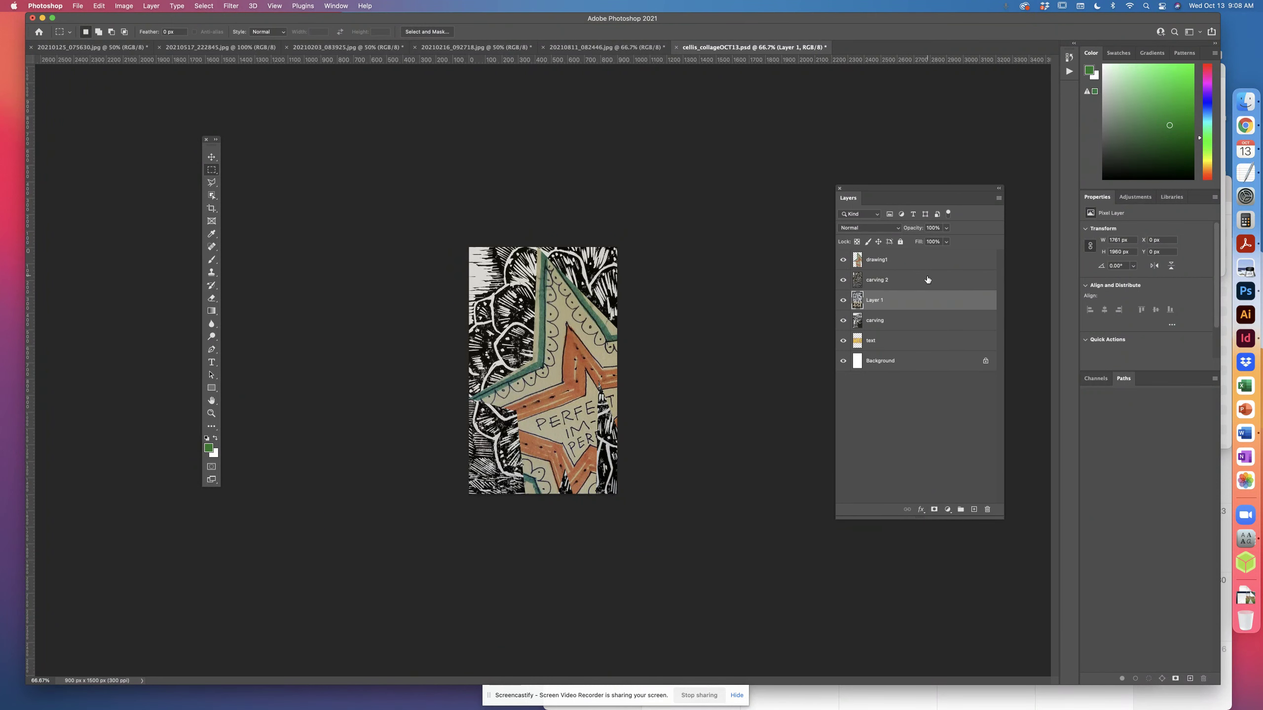
pyautogui.moveTo(890, 300); pyautogui.dragTo(894, 255)
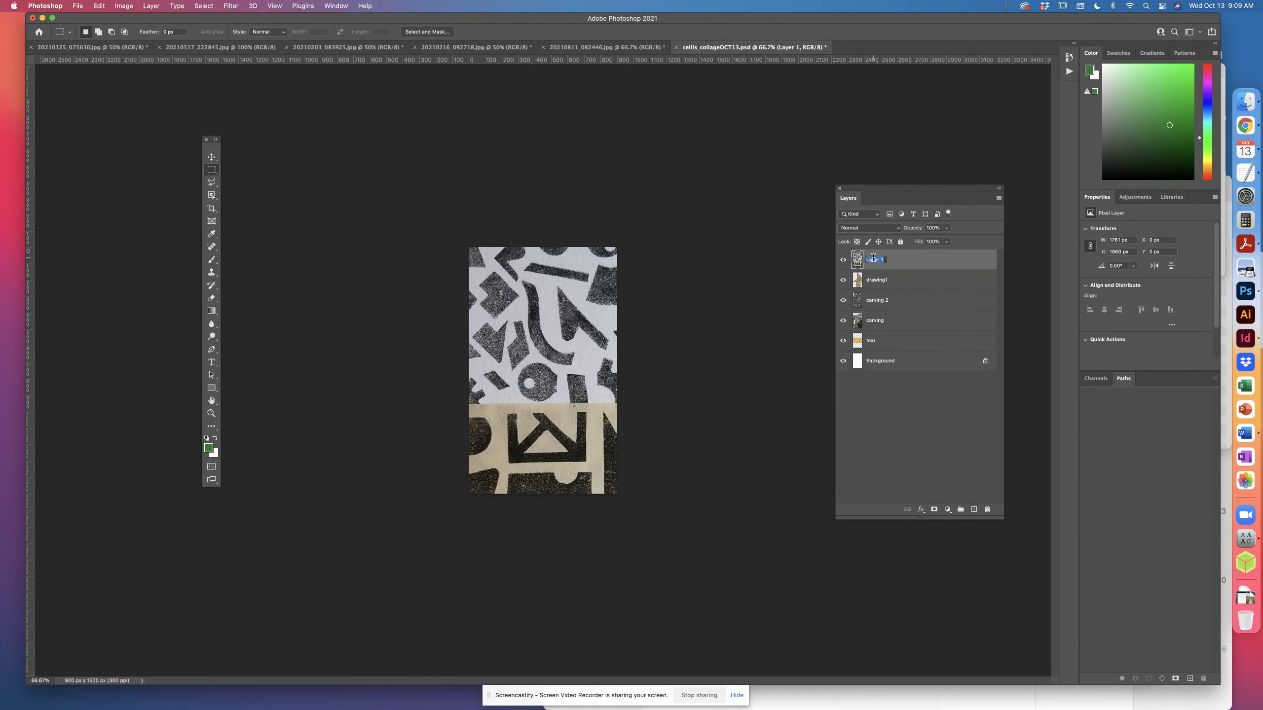
# Rename the pasted shapes layer to pattern and save the collage
pyautogui.write('pattern')
pyautogui.click(923, 289)
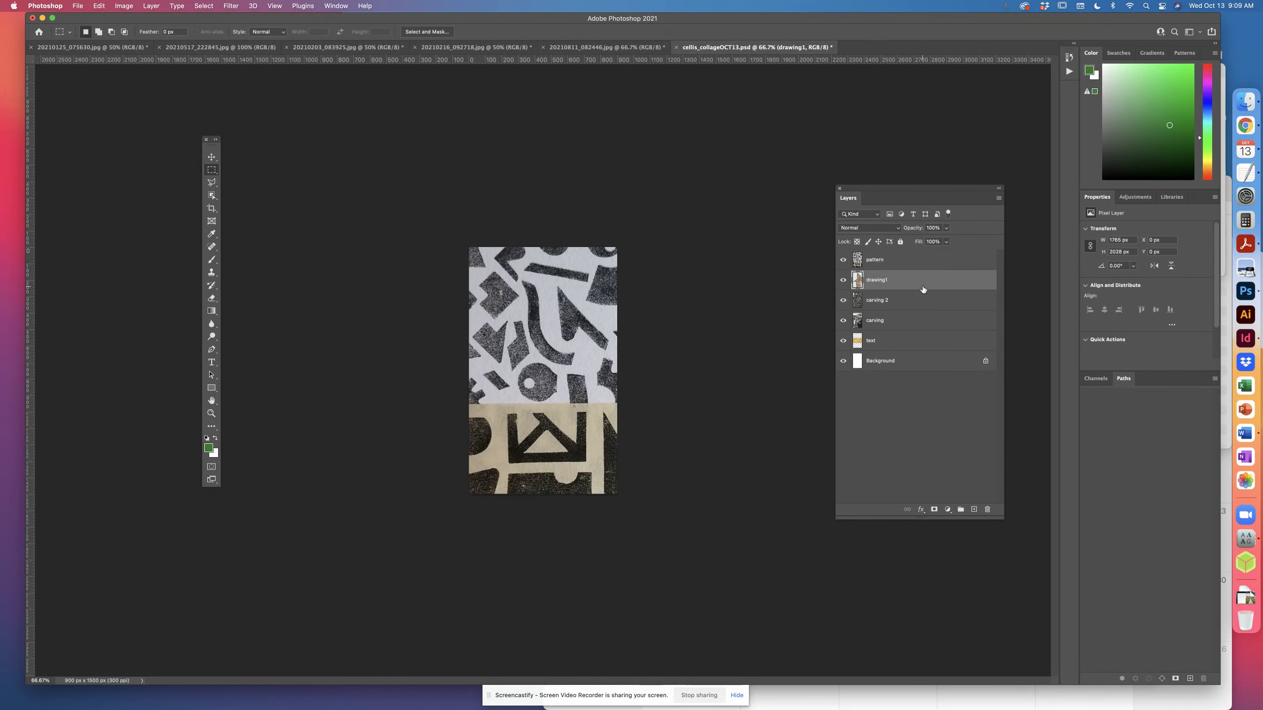
pyautogui.press('super+s')
# Go through the collage layers one by one from pattern down to text, and reselect pattern
pyautogui.click(880, 263)
pyautogui.click(881, 288)
pyautogui.click(879, 299)
pyautogui.click(876, 320)
pyautogui.click(871, 341)
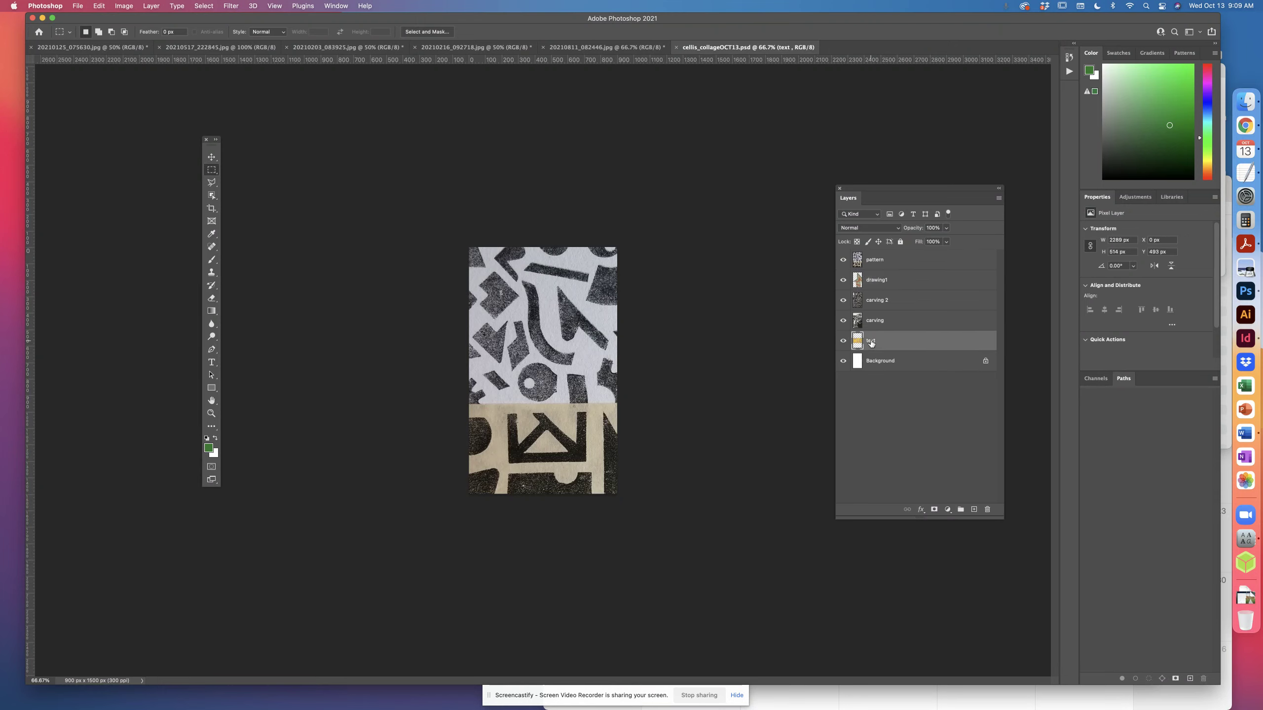
pyautogui.click(889, 260)
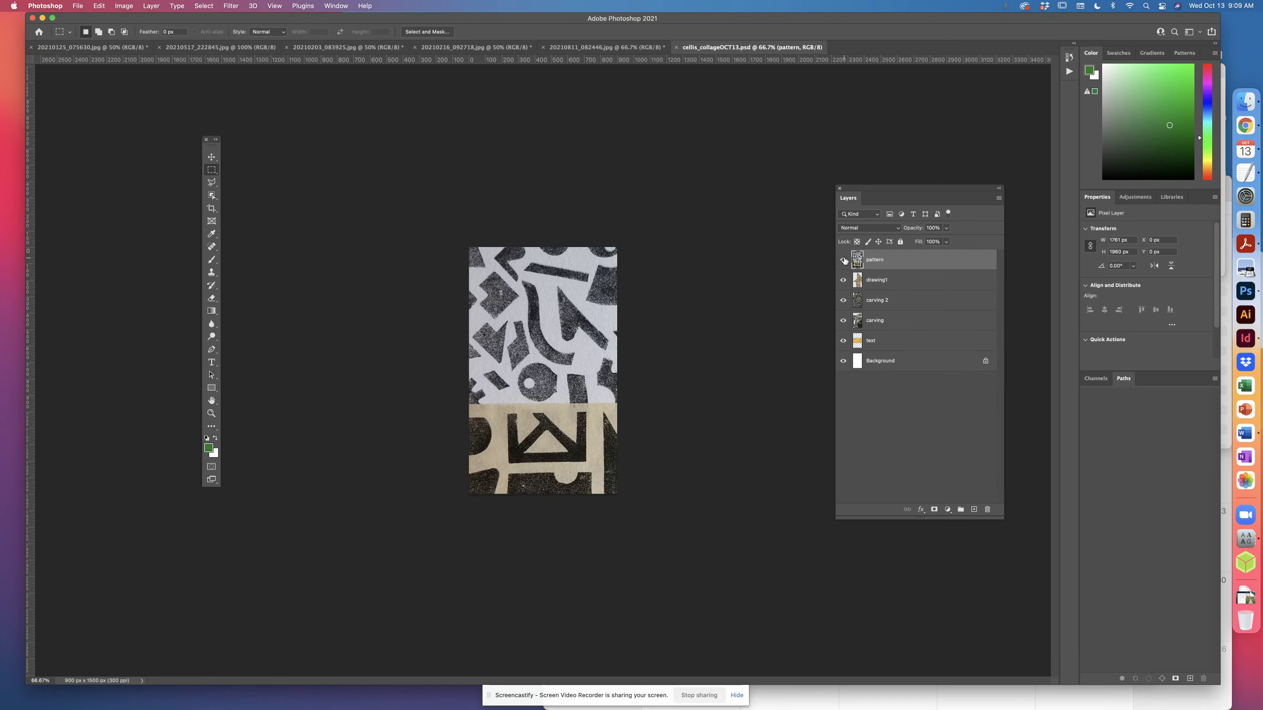
# Toggle the collage layers' visibility and hide pattern, drawing1, carving 2, carving and text, leaving only Background shown
pyautogui.click(843, 260)
pyautogui.click(842, 281)
pyautogui.click(843, 280)
pyautogui.click(842, 260)
pyautogui.click(842, 321)
pyautogui.click(843, 259)
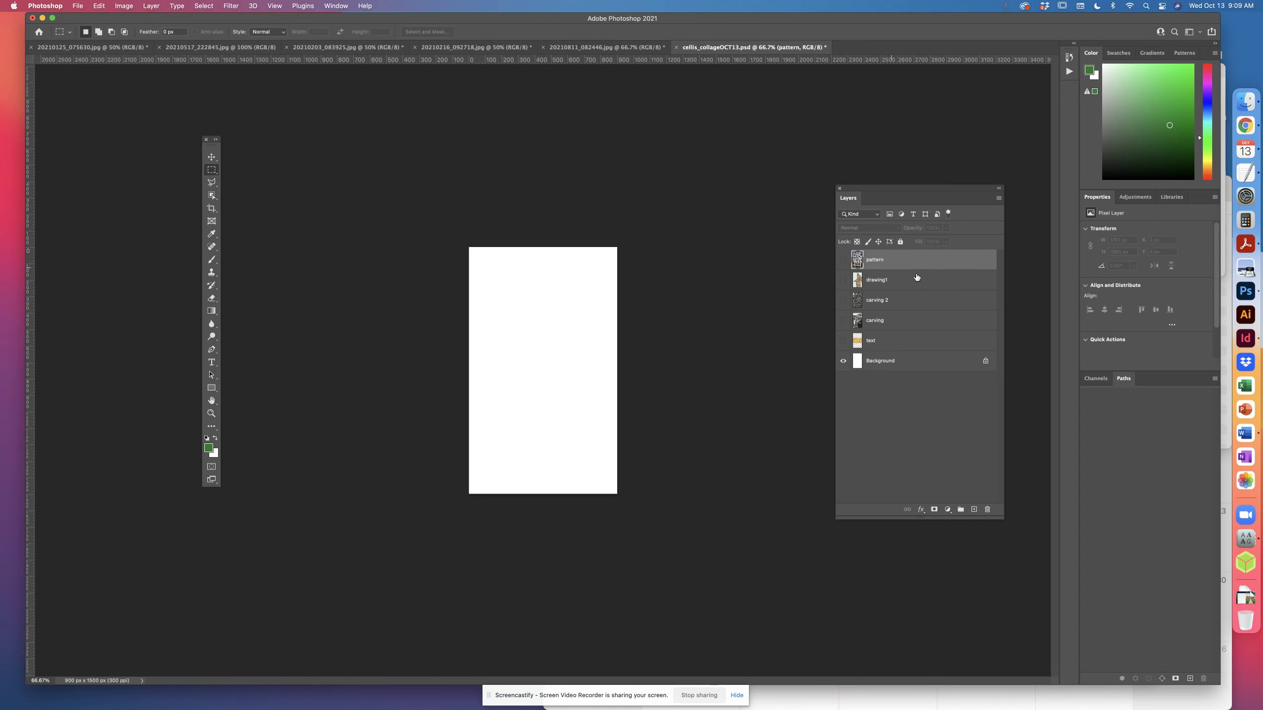
# Move the pattern layer directly below drawing1, make it visible and save the collage
pyautogui.moveTo(914, 260); pyautogui.dragTo(901, 286)
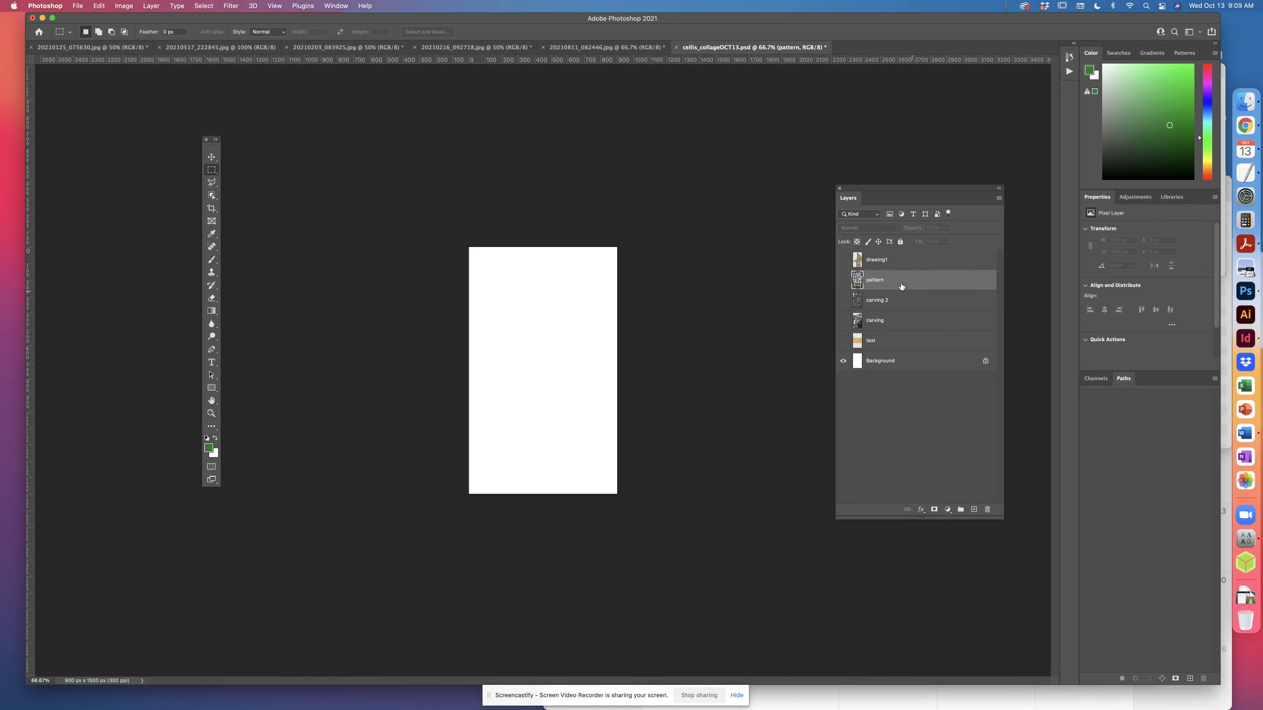
pyautogui.click(842, 281)
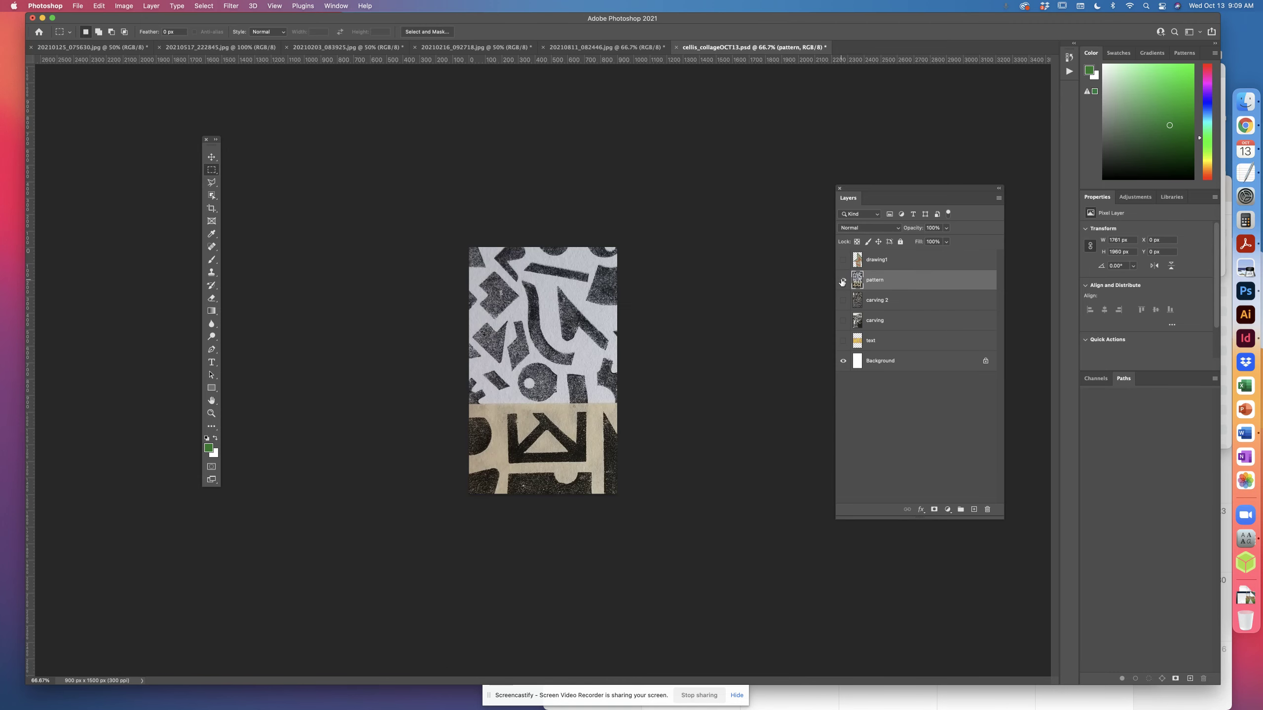
pyautogui.click(842, 280)
pyautogui.click(842, 281)
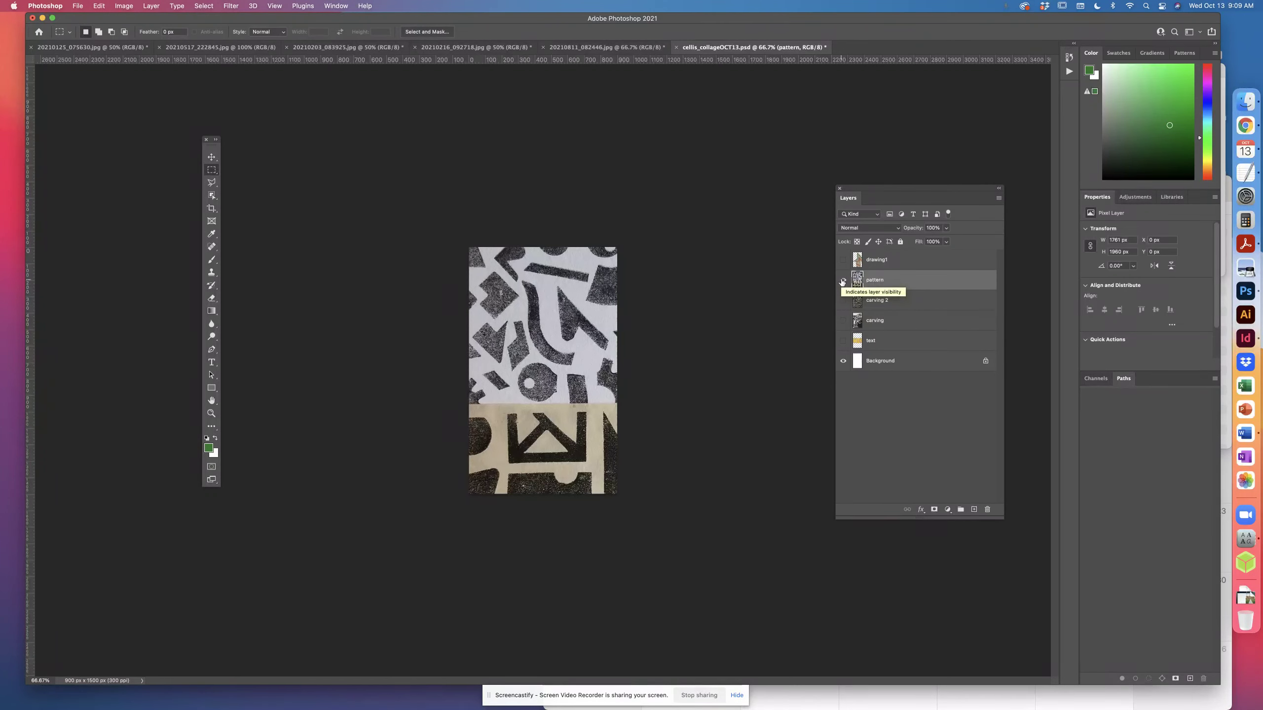
pyautogui.press('super+s')
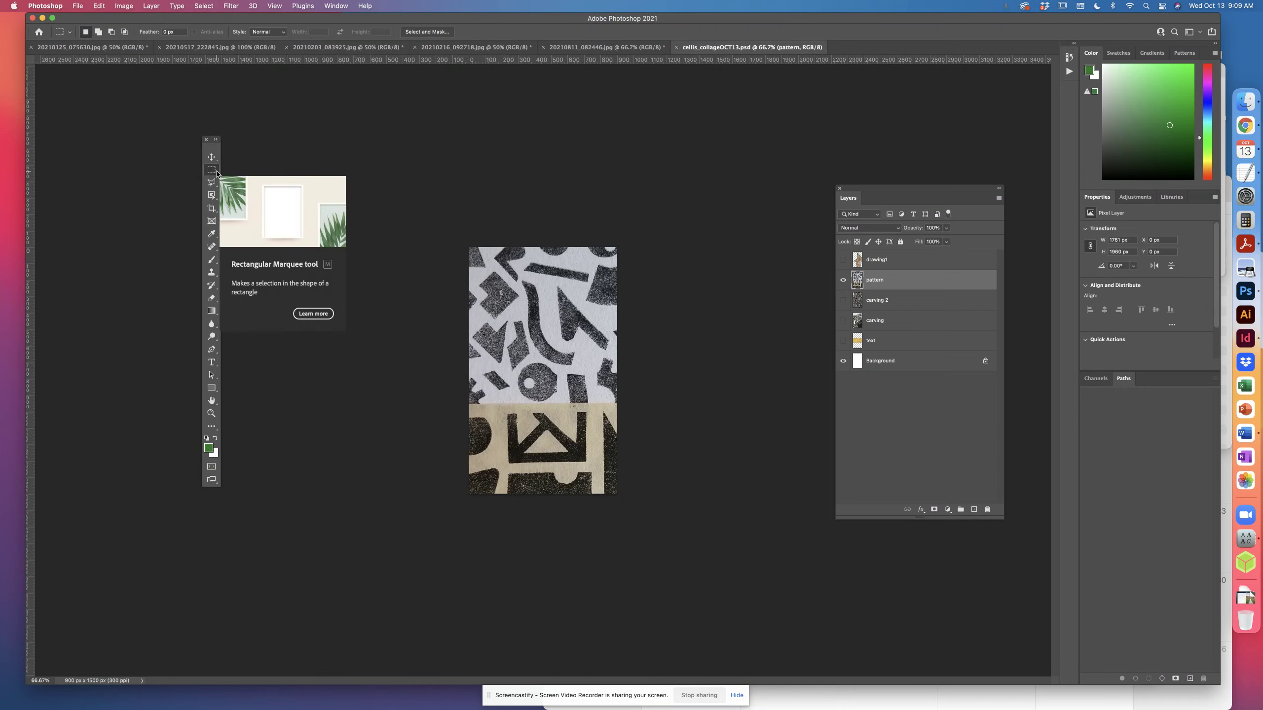
# Glance at the cut-out lettering in 20210517_222845.jpg, return to the collage and make the drawing1 layer visible above pattern
pyautogui.click(223, 48)
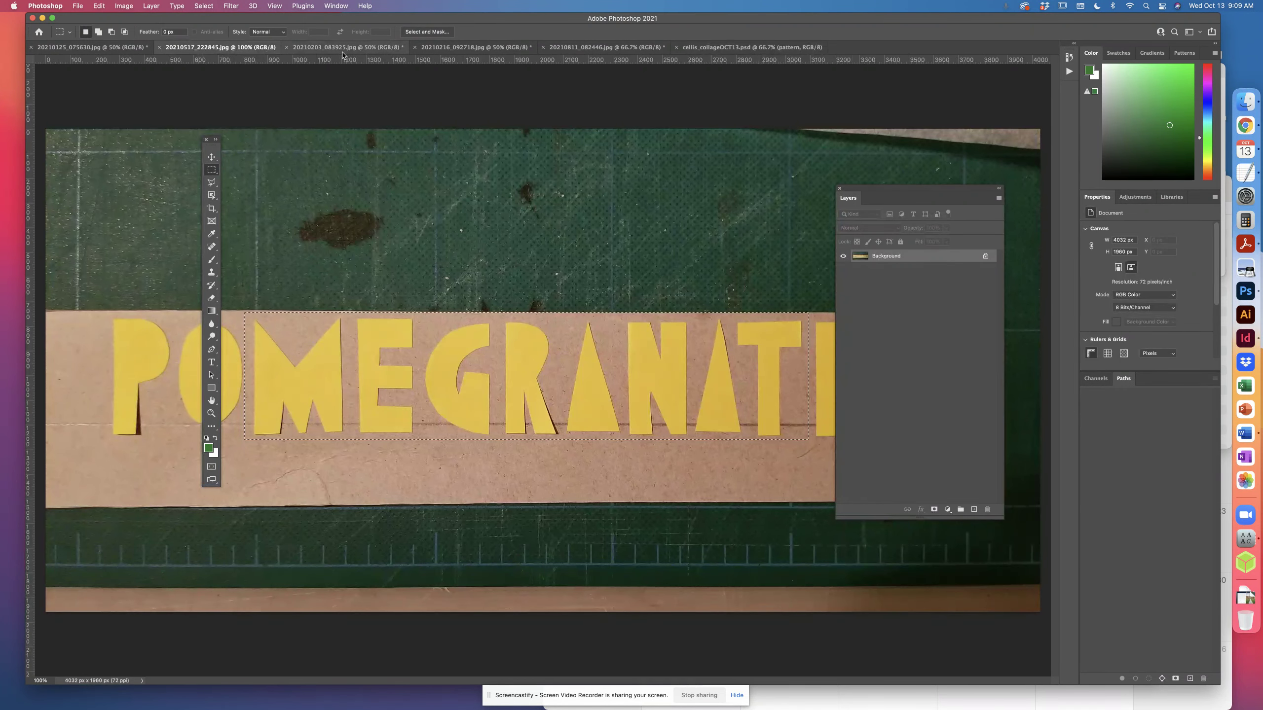
pyautogui.click(754, 48)
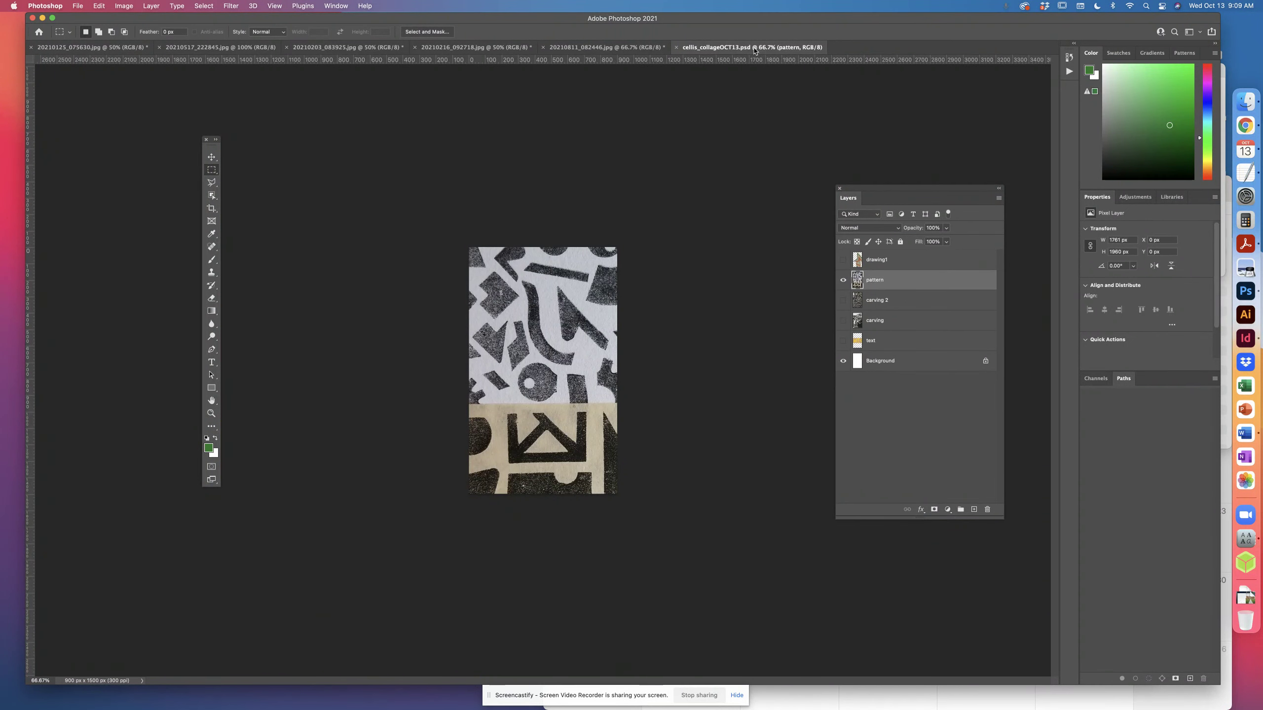
pyautogui.click(842, 259)
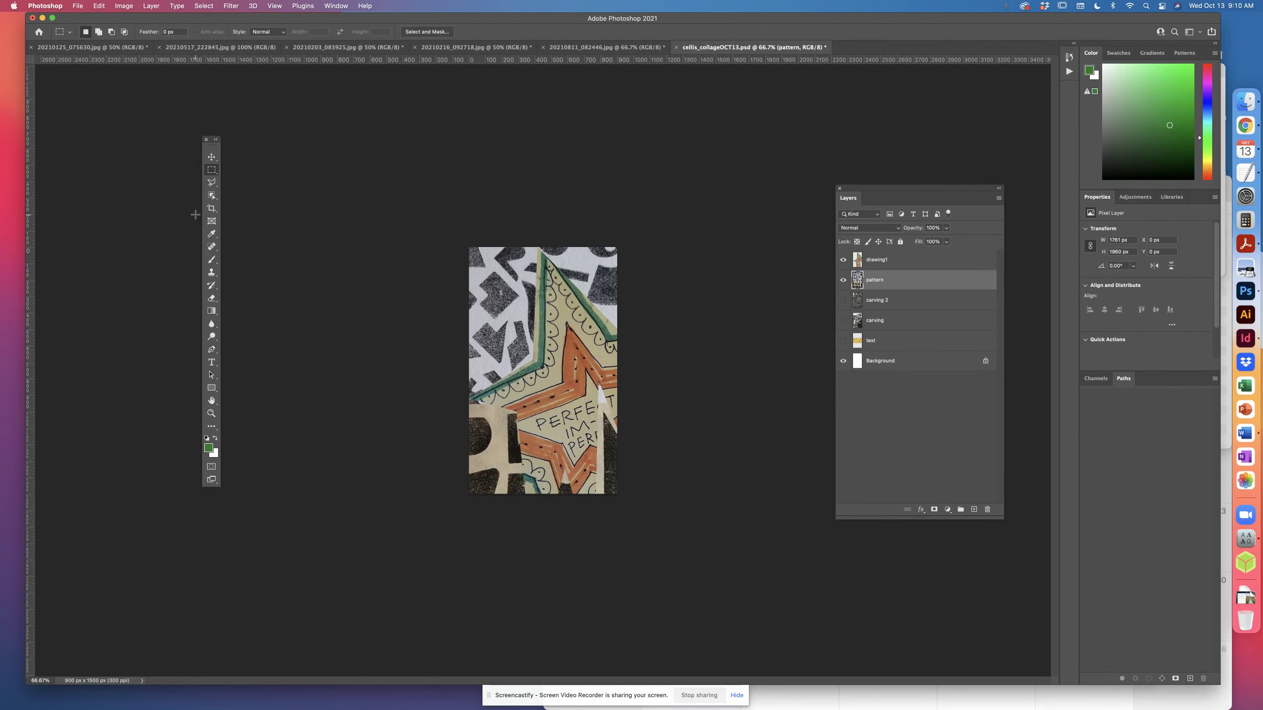